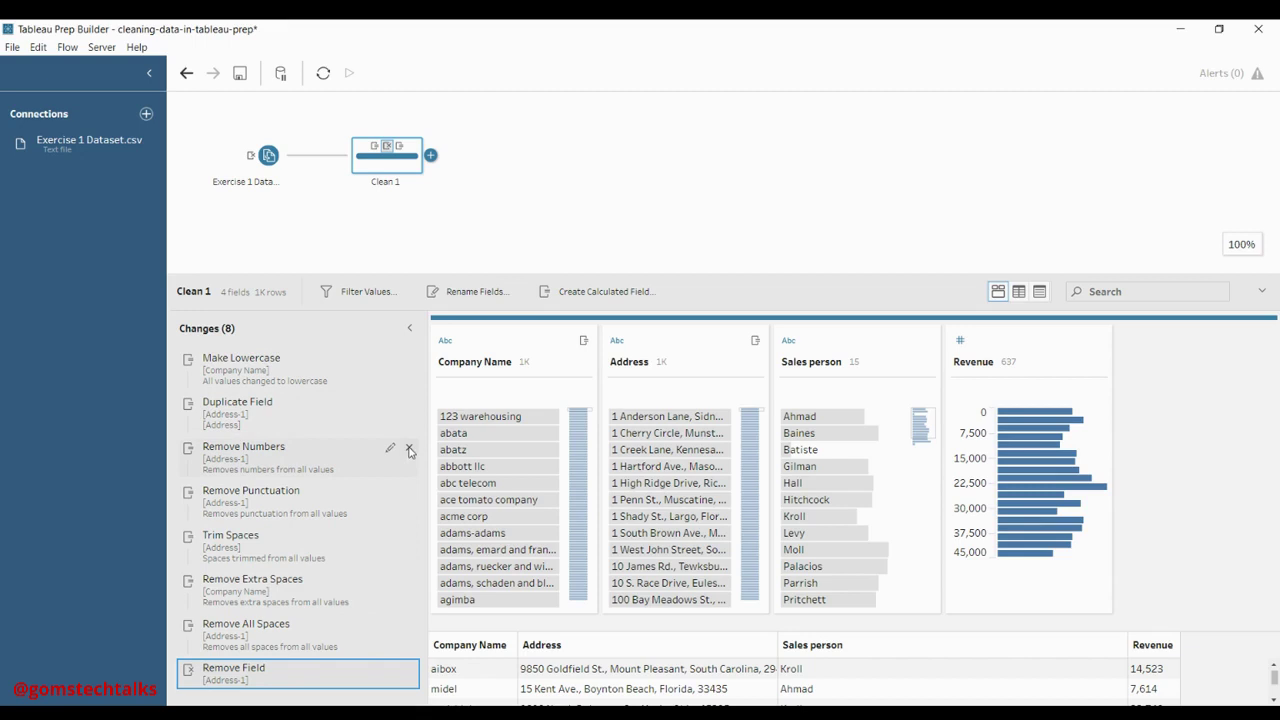
# - Examine the Company Name, Address, Sales person and Revenue fields of the Clean 1 step in the profile view
pyautogui.click(482, 335)
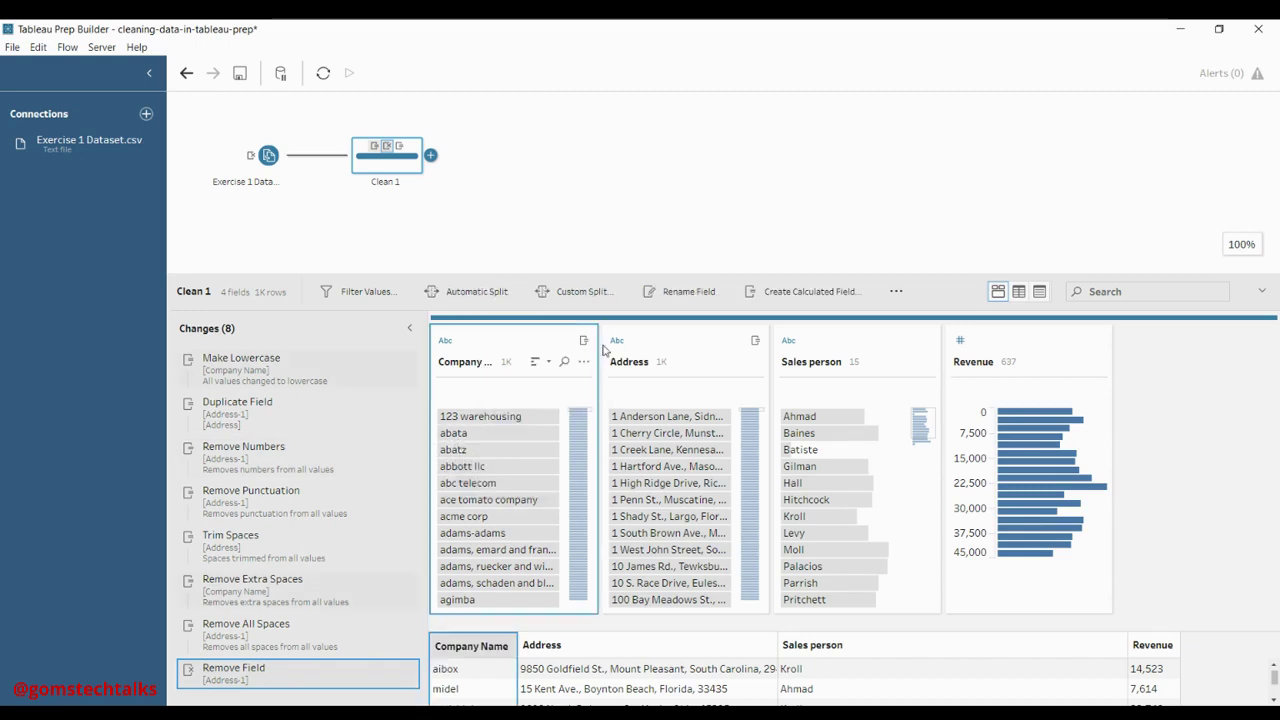
pyautogui.click(661, 350)
pyautogui.click(870, 350)
pyautogui.click(1003, 346)
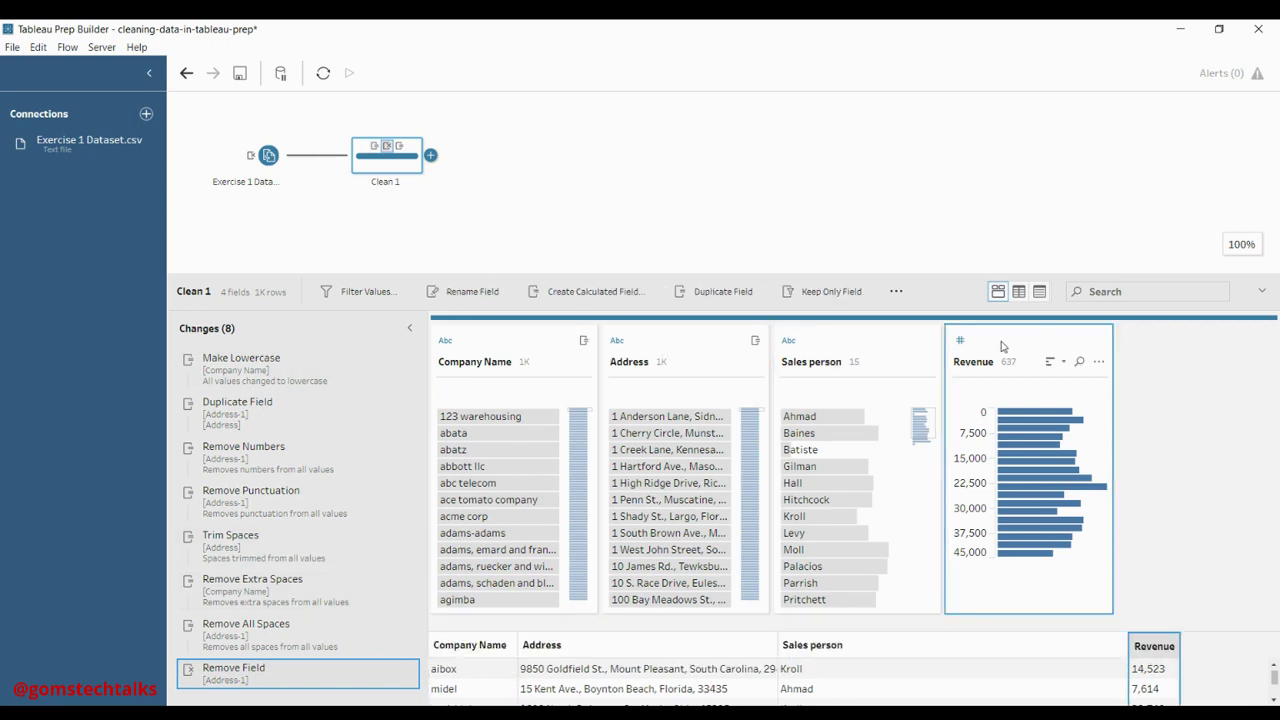
pyautogui.click(665, 343)
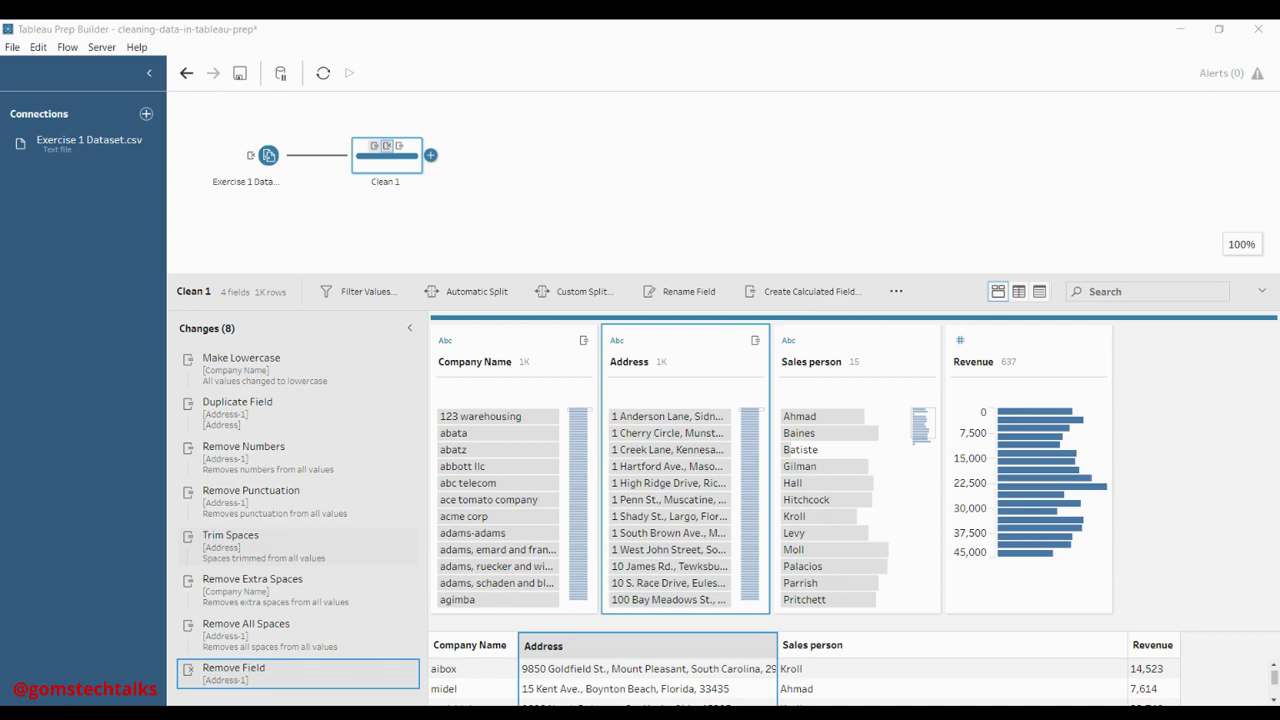
pyautogui.click(530, 345)
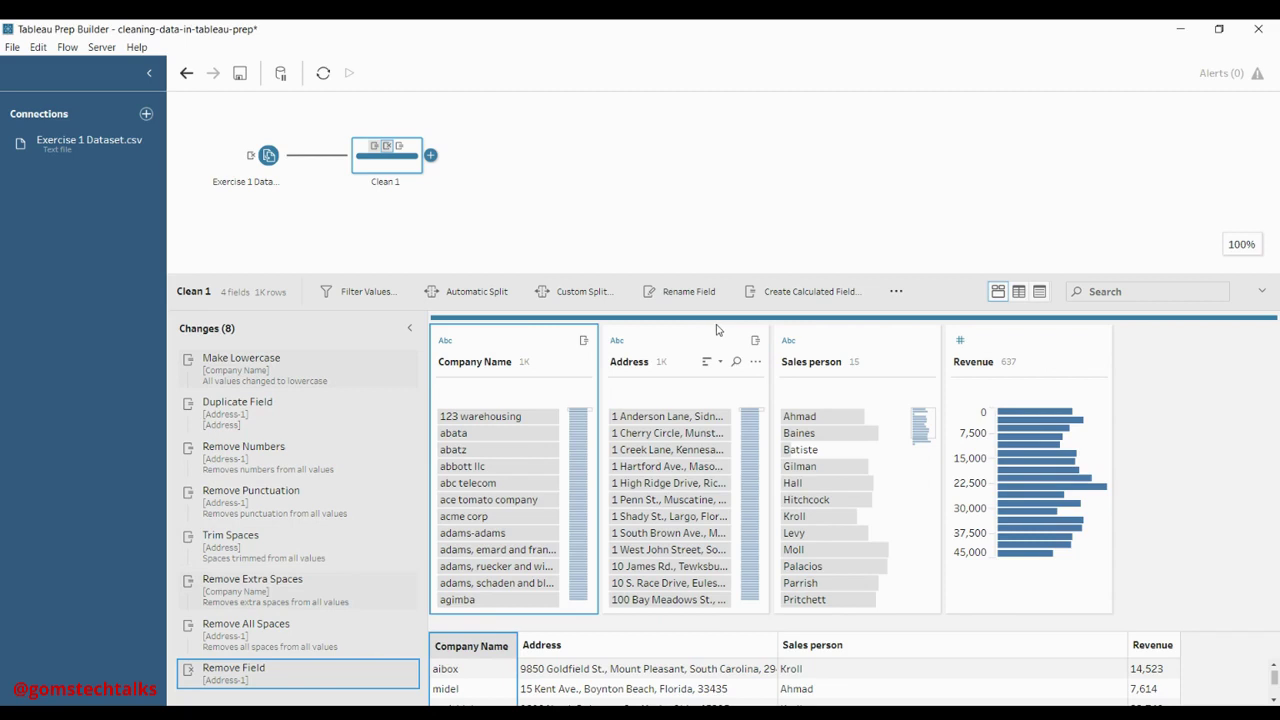
pyautogui.click(705, 345)
pyautogui.click(797, 345)
pyautogui.click(971, 336)
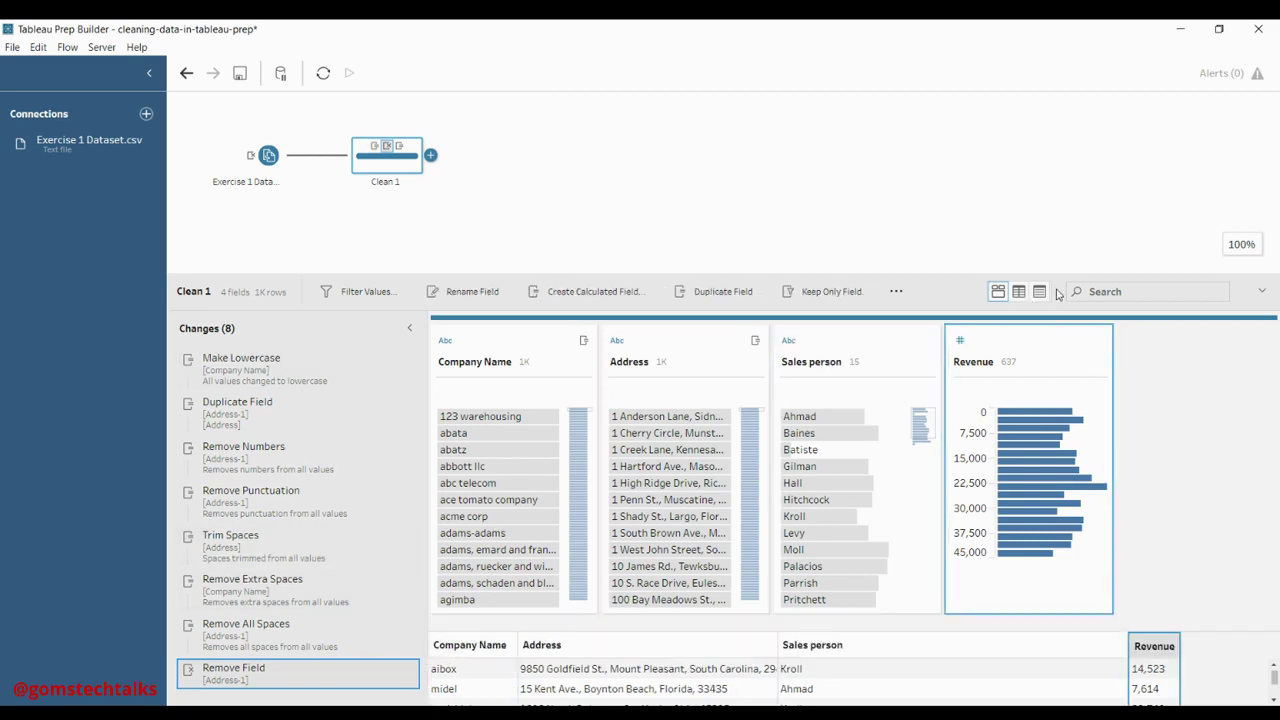
# - Show the Clean 1 step as a data grid and look through its Company Name, Address, Sales person and Revenue columns
pyautogui.click(1023, 295)
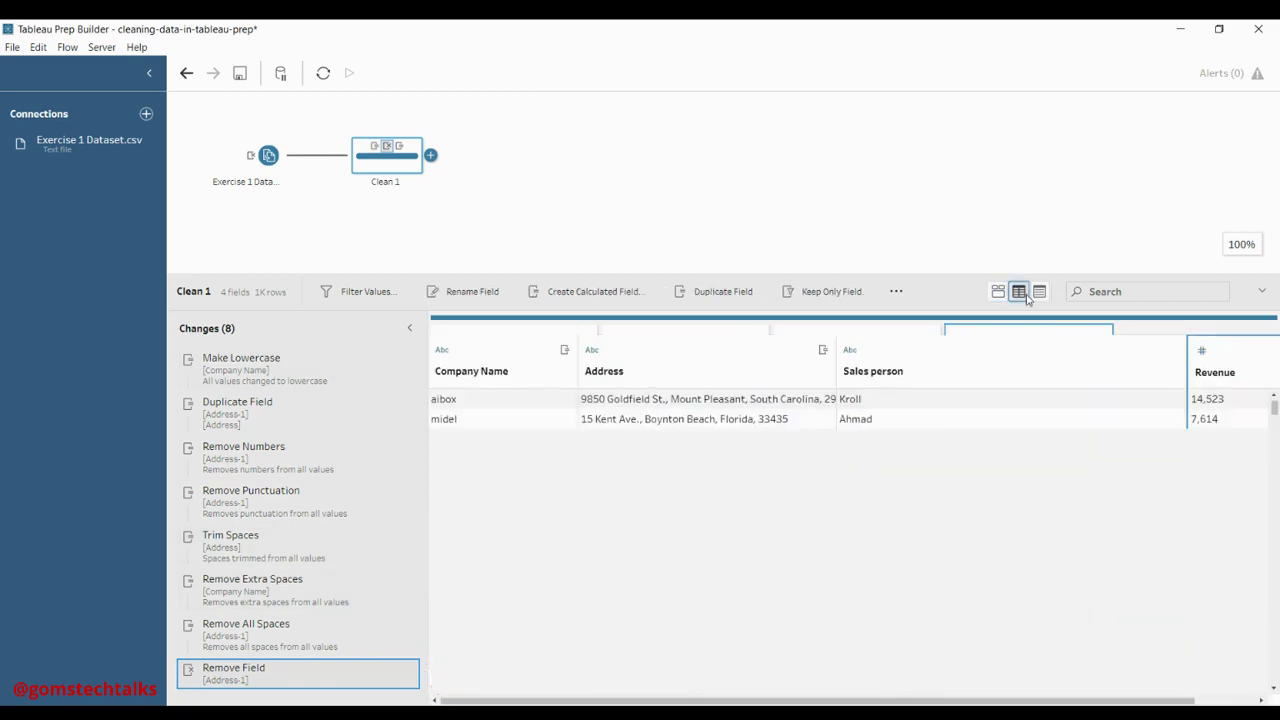
pyautogui.click(503, 350)
pyautogui.click(654, 349)
pyautogui.click(908, 354)
pyautogui.click(1205, 338)
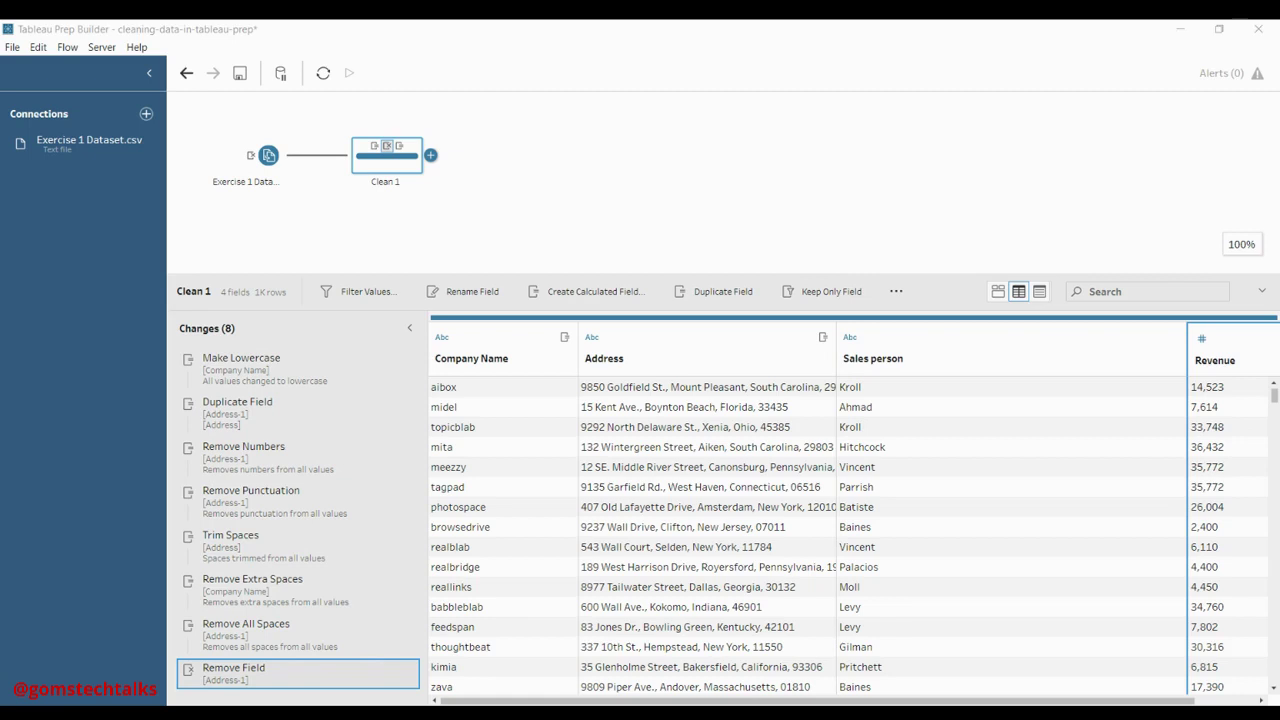
pyautogui.click(938, 491)
pyautogui.click(845, 510)
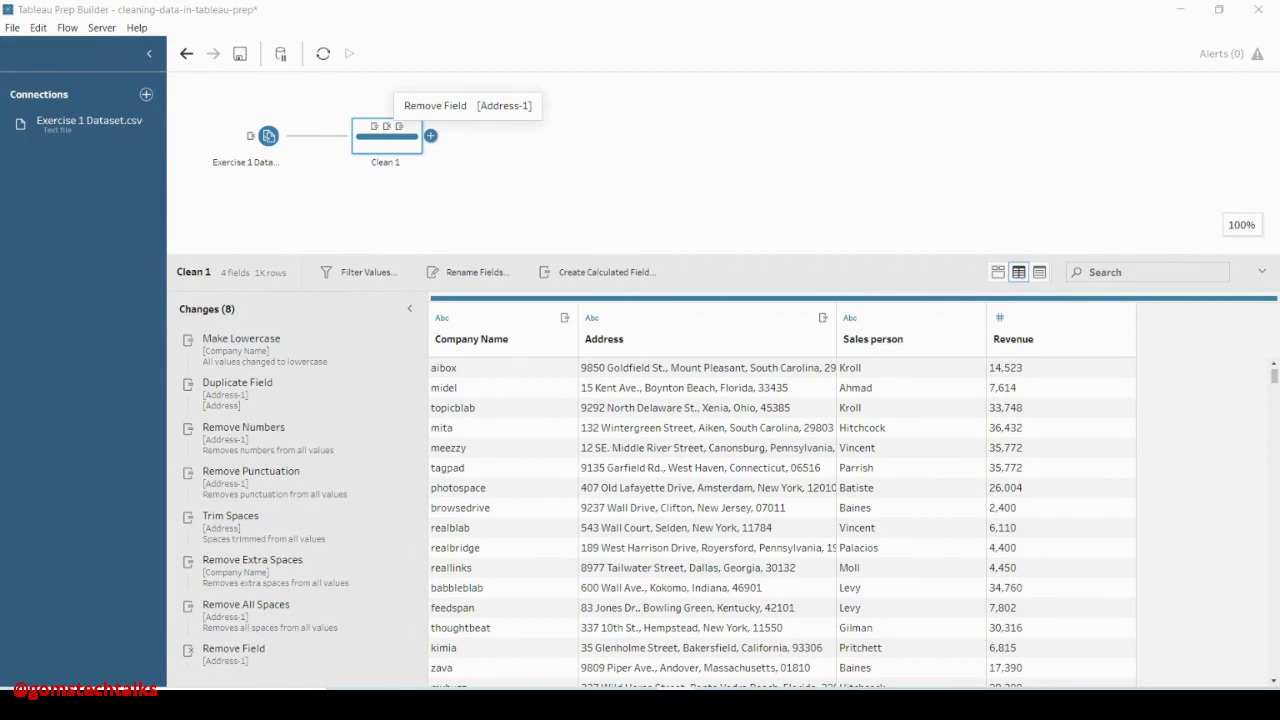
# - Preview the output of the Clean 1 step in Tableau Desktop and bring its new workbook into view
pyautogui.rightClick(385, 145)
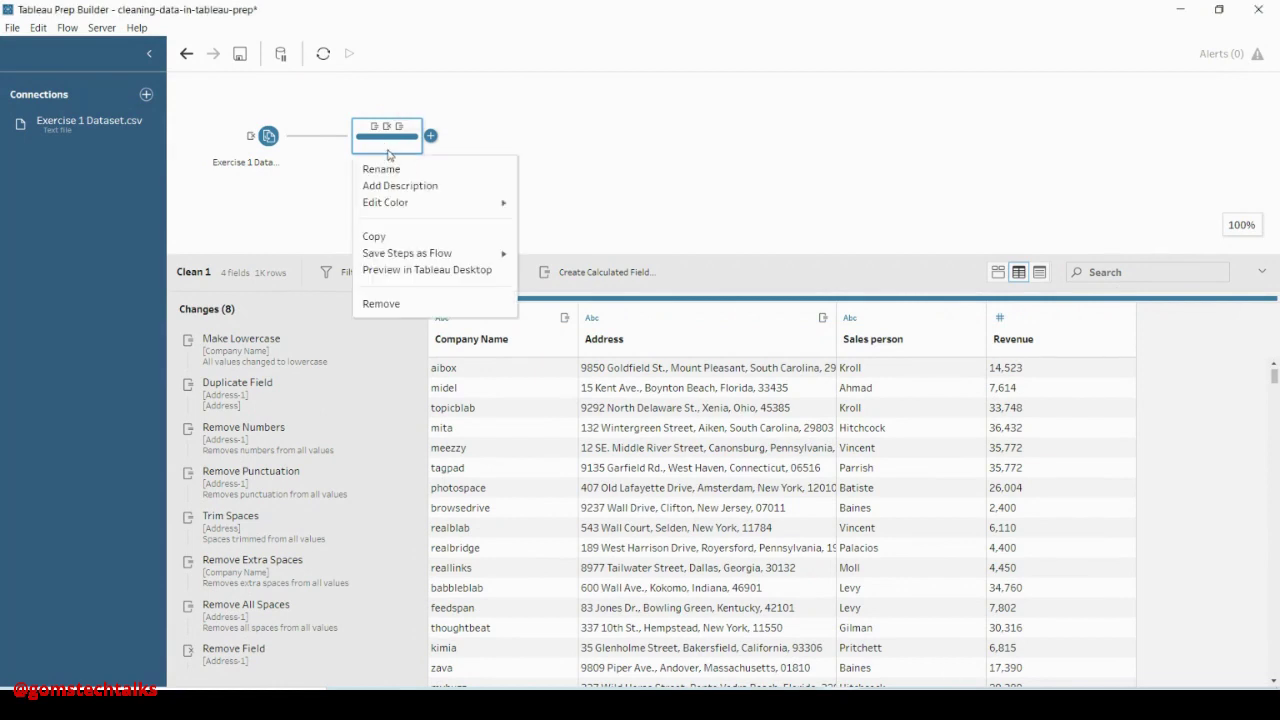
pyautogui.click(404, 270)
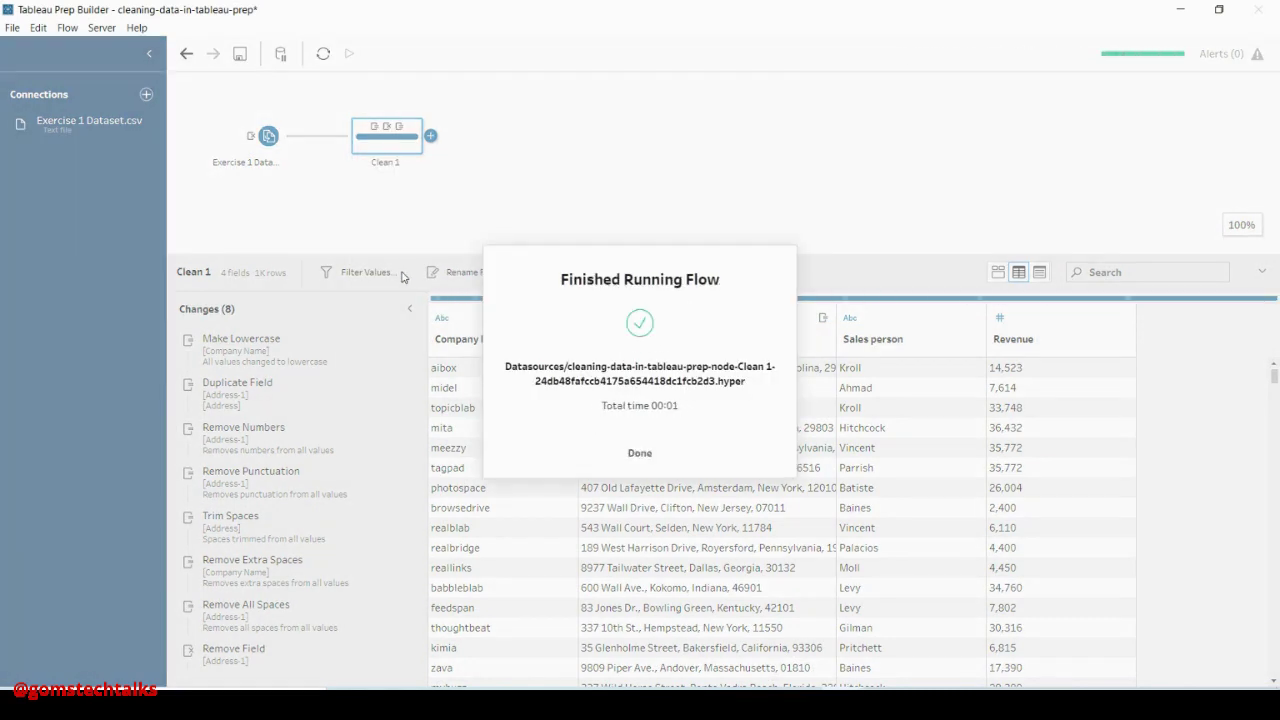
pyautogui.click(640, 454)
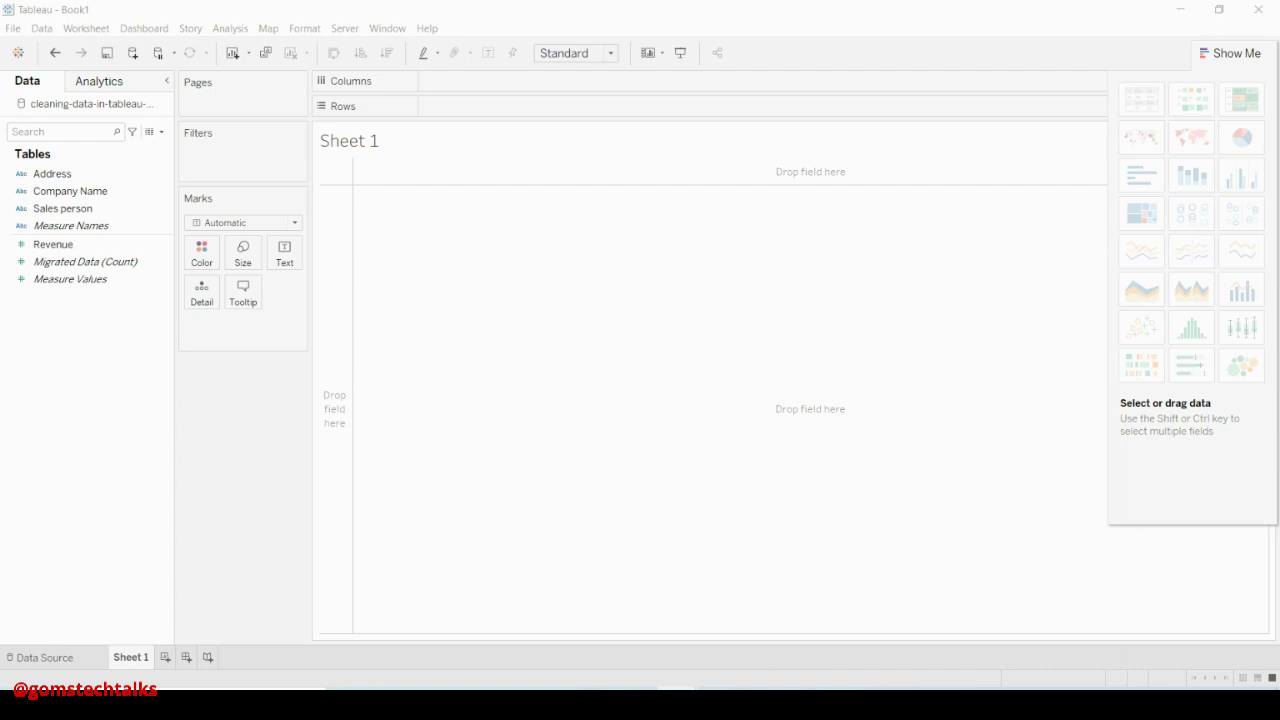
pyautogui.click(843, 620)
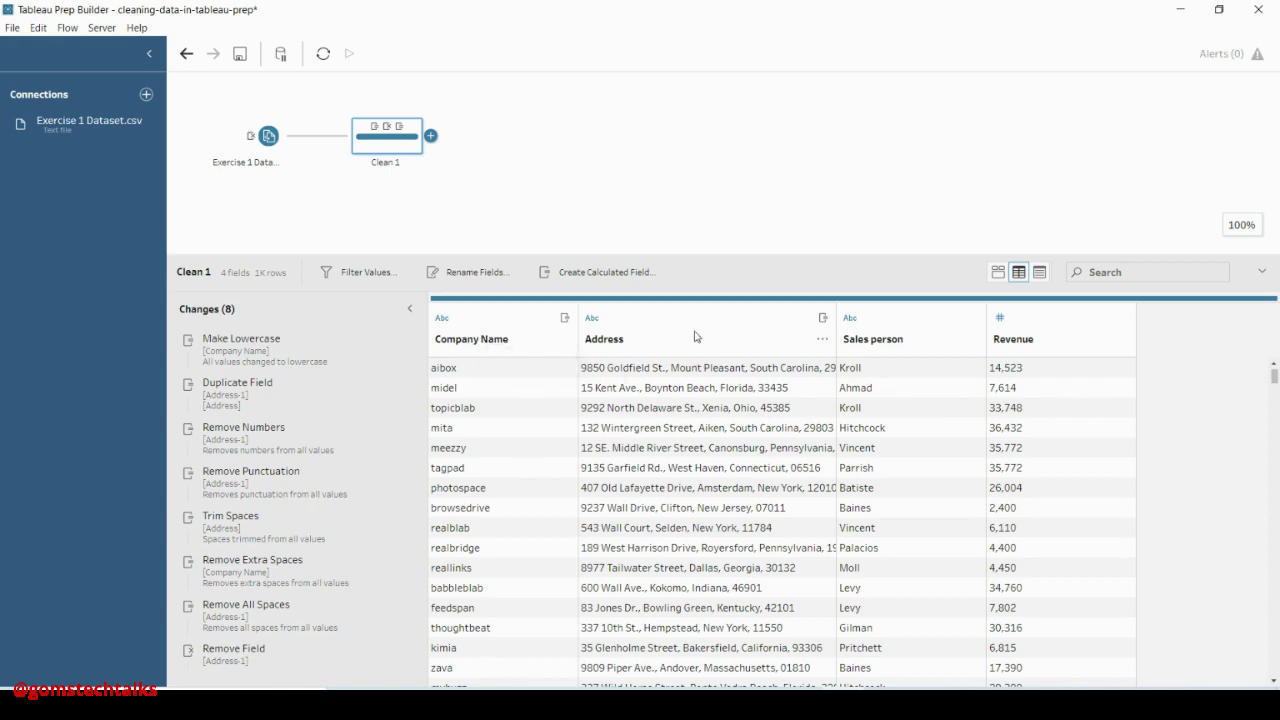
pyautogui.click(1180, 9)
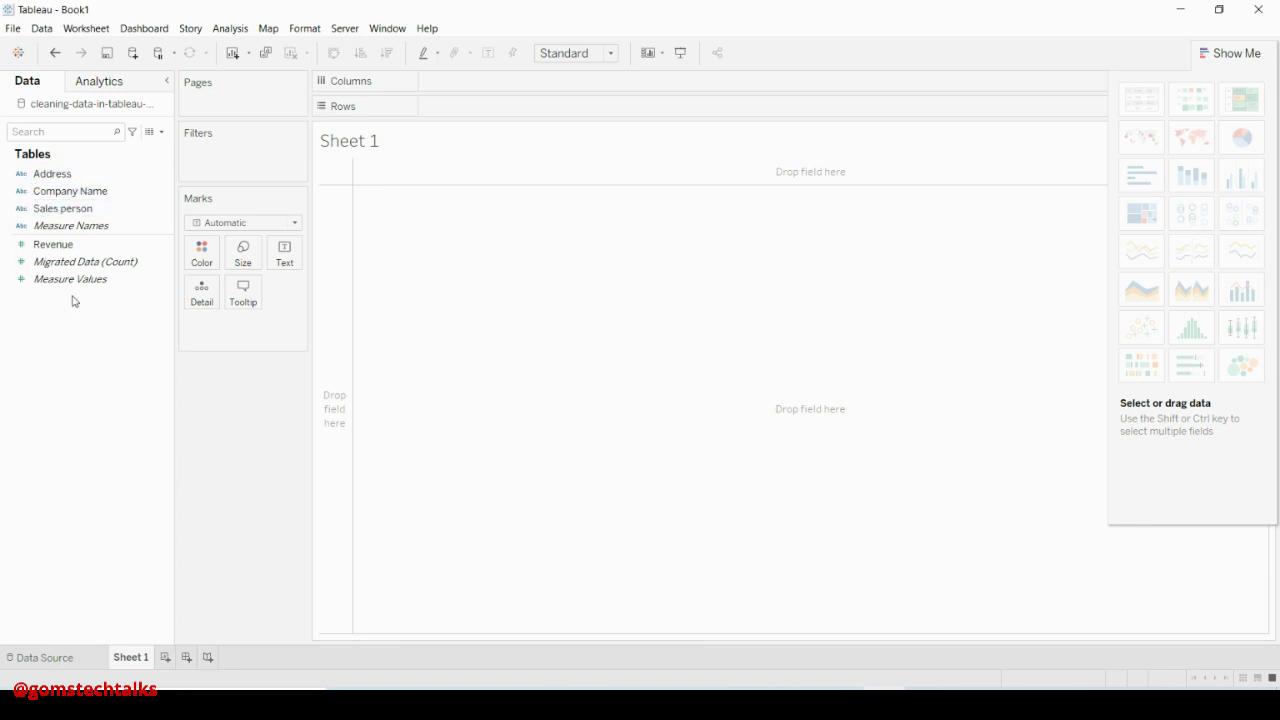
# - Put the Address field on Rows in Sheet 1 and inspect the first address in the list
pyautogui.click(56, 176)
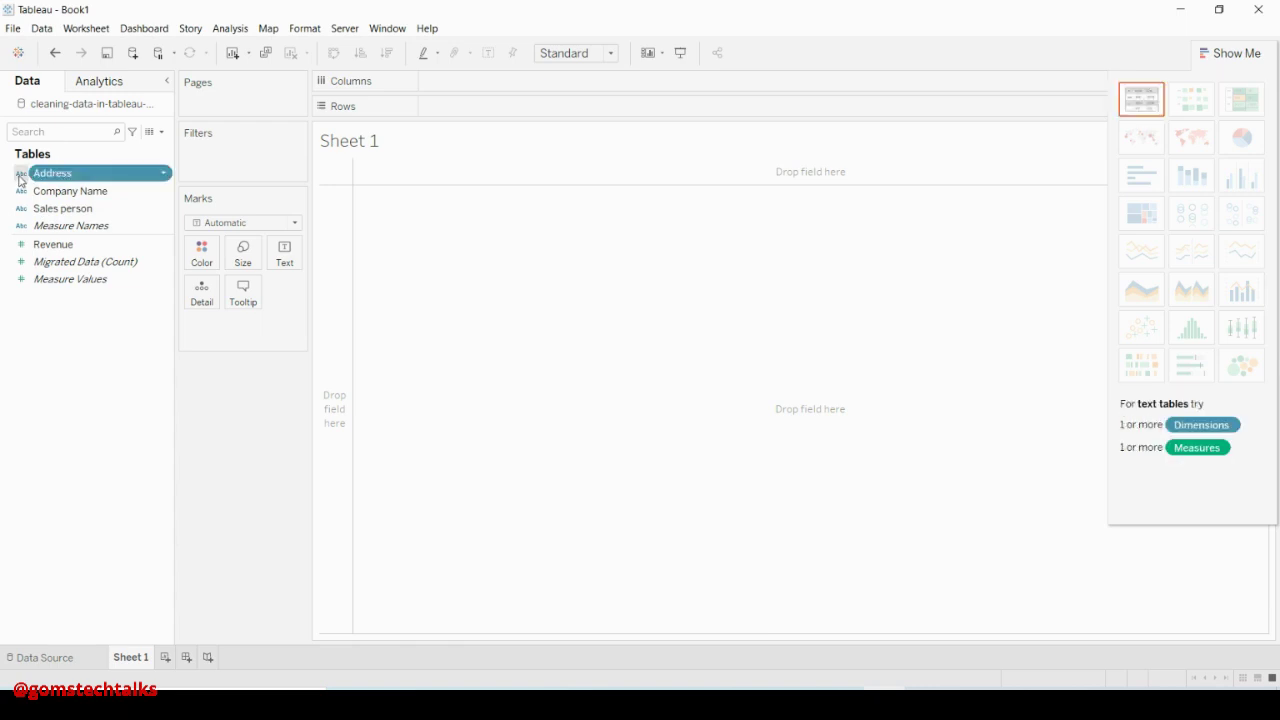
pyautogui.moveTo(73, 175); pyautogui.dragTo(477, 103)
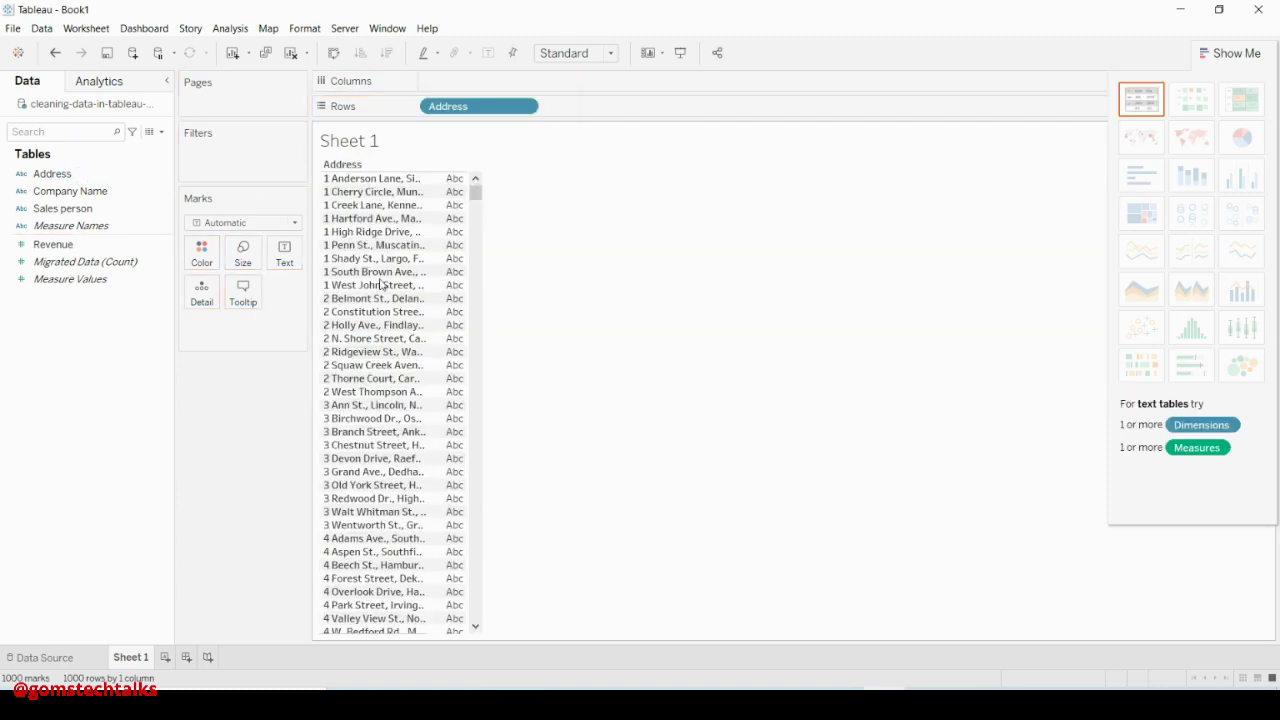
pyautogui.click(368, 180)
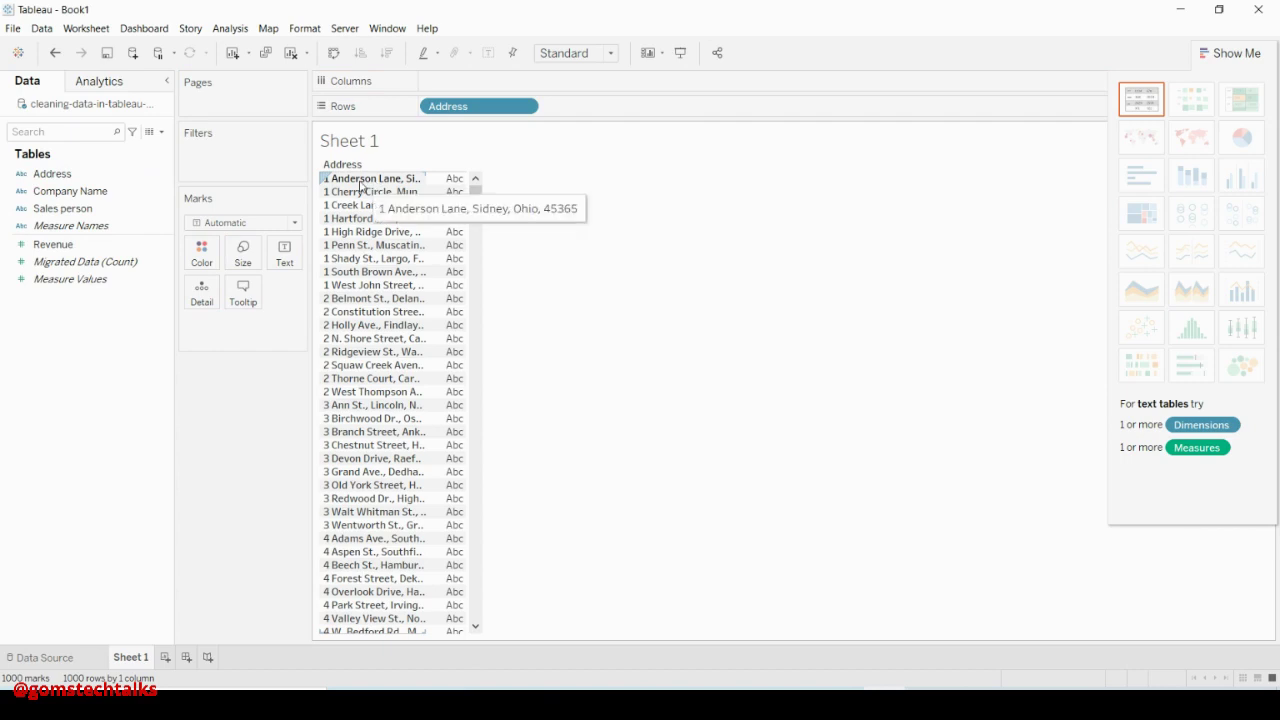
pyautogui.click(365, 182)
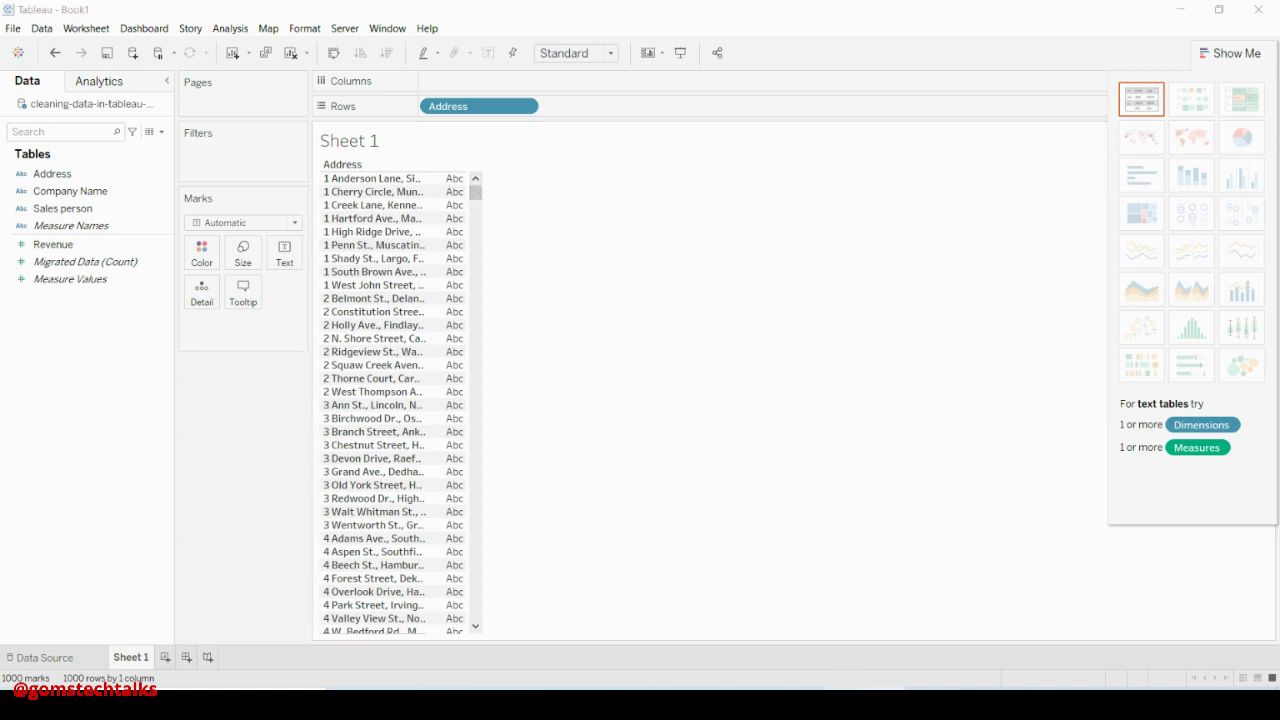
# - In Tableau Prep Builder, widen the Address column and split the Address field into separate fields with Automatic Split
pyautogui.hotkey('alt', 'Tab')
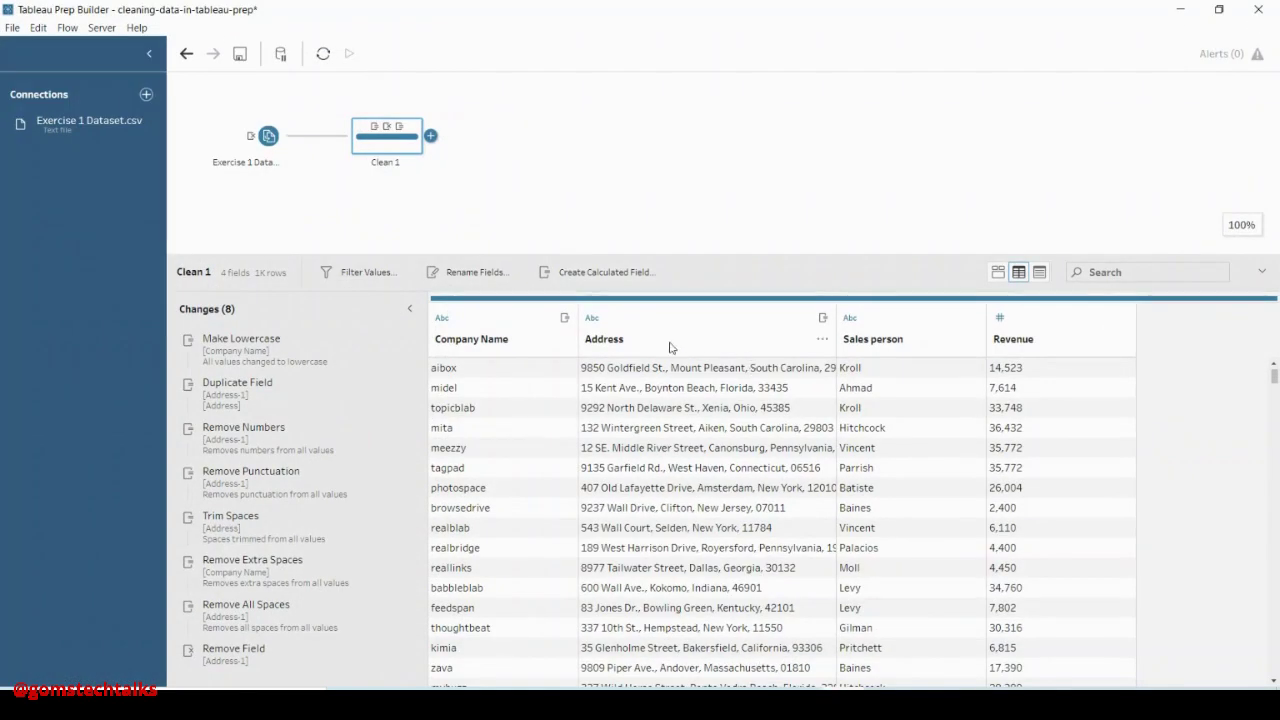
pyautogui.moveTo(836, 322); pyautogui.dragTo(930, 320)
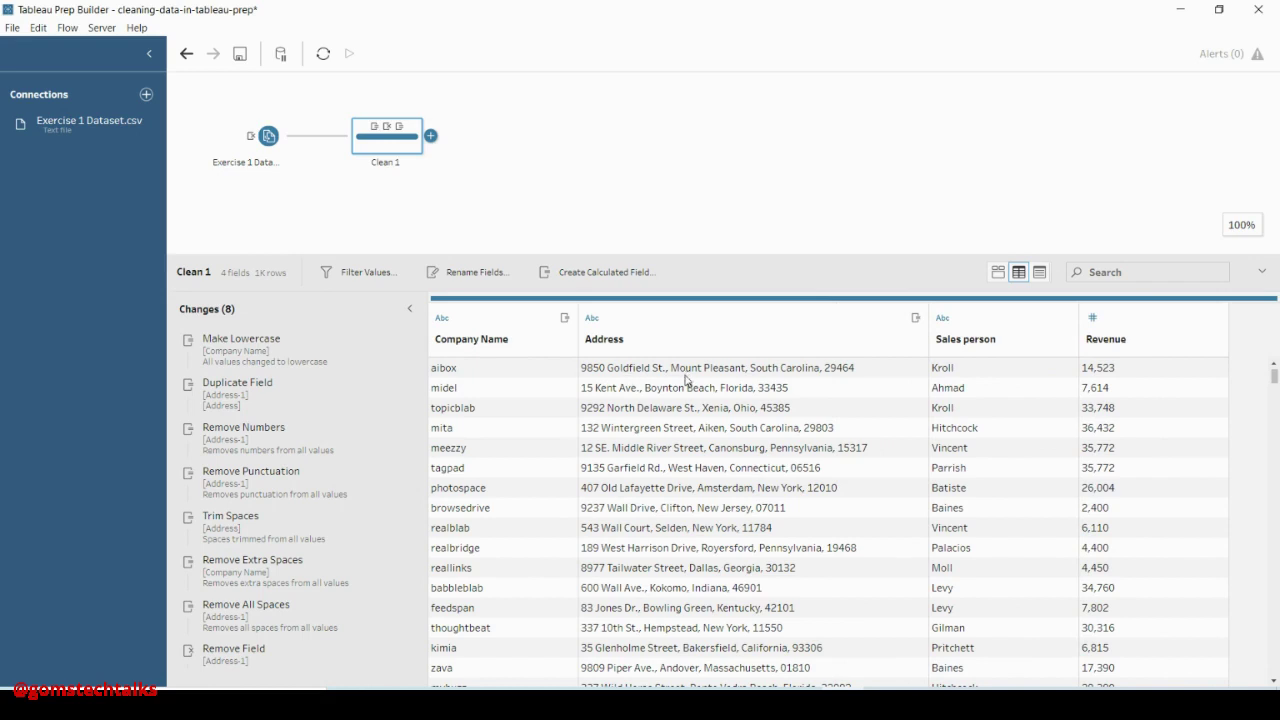
pyautogui.click(799, 334)
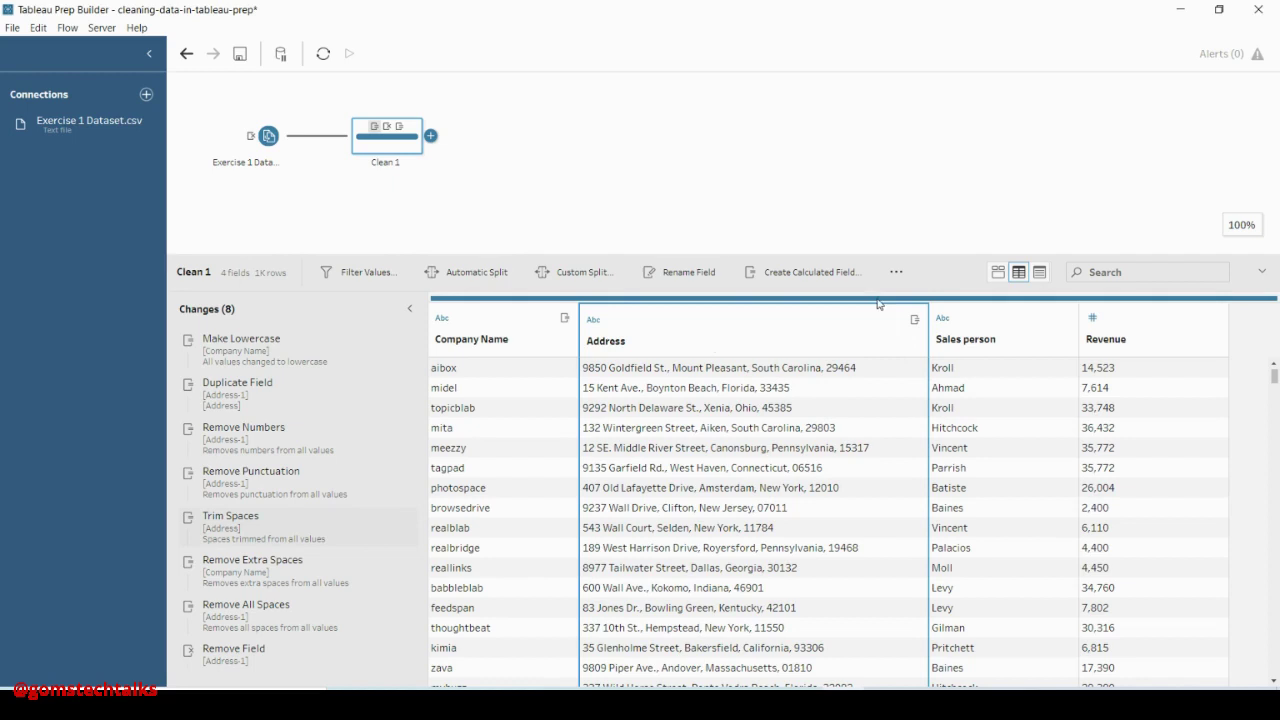
pyautogui.rightClick(743, 322)
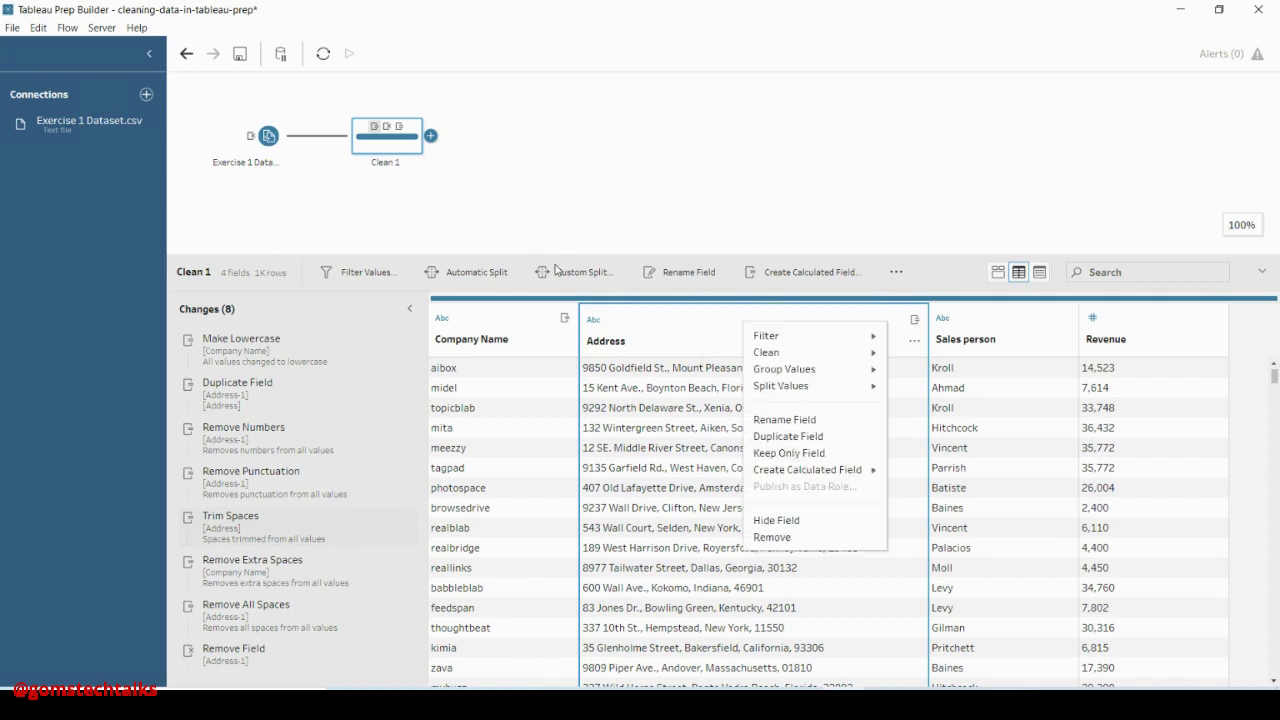
pyautogui.click(674, 336)
pyautogui.click(465, 276)
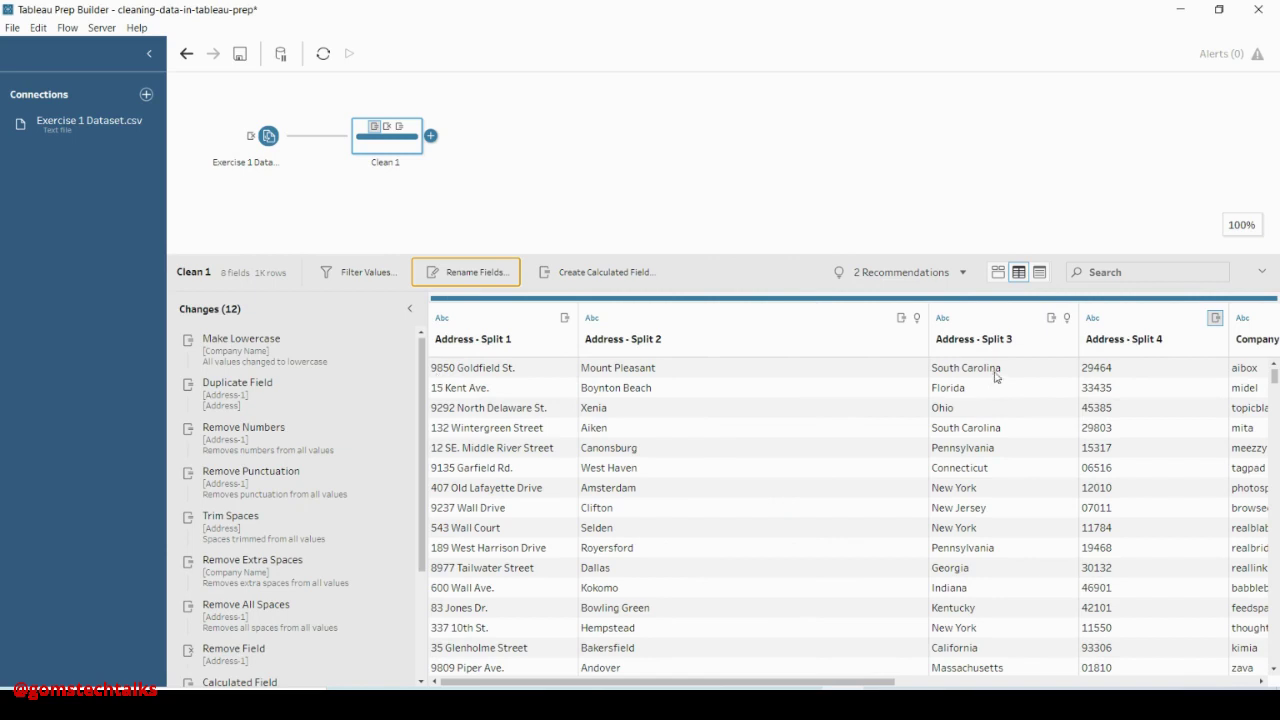
# - Rename the Address - Split 4 field as Pincode
pyautogui.moveTo(880, 682); pyautogui.dragTo(1110, 682)
pyautogui.click(1049, 370)
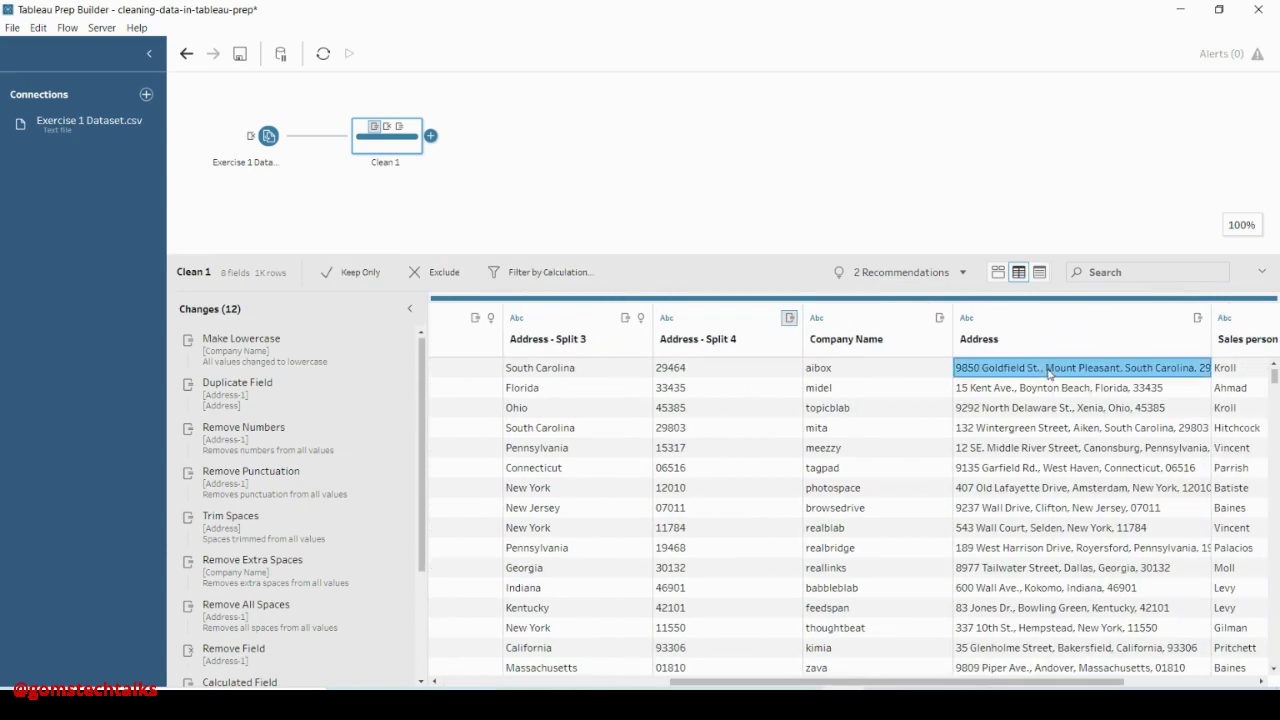
pyautogui.click(1043, 374)
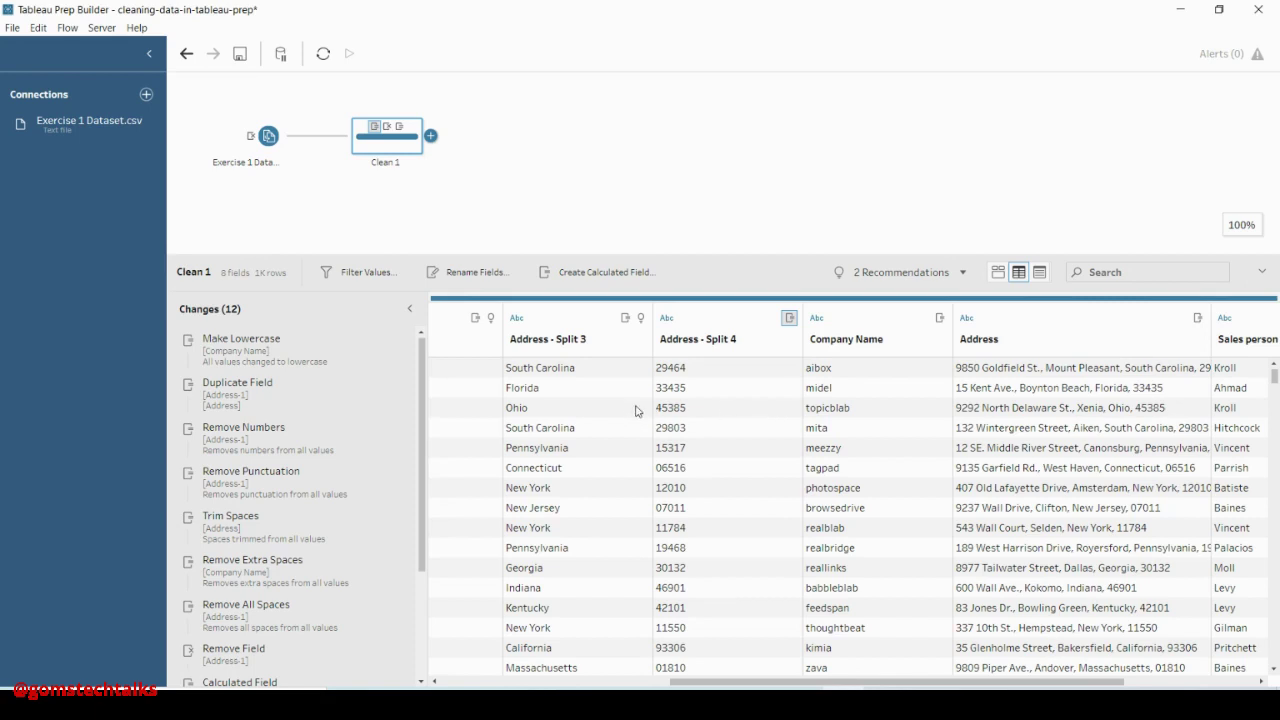
pyautogui.click(708, 343)
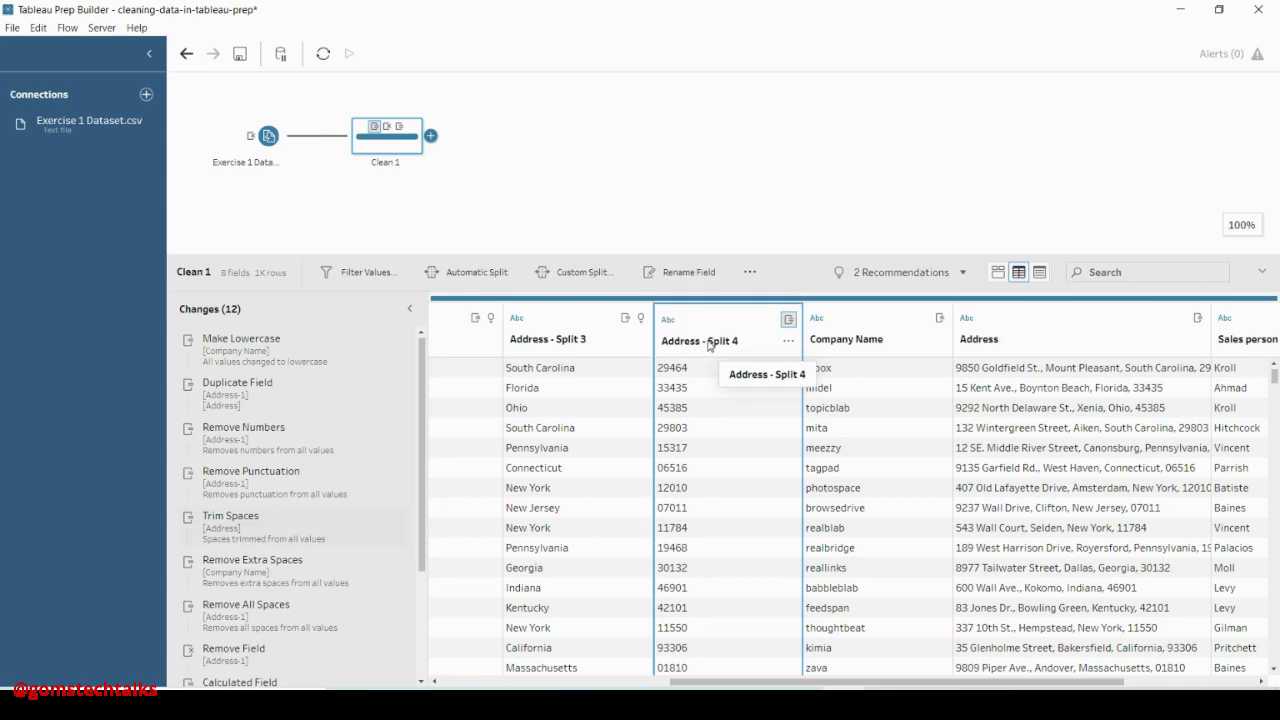
pyautogui.click(708, 343)
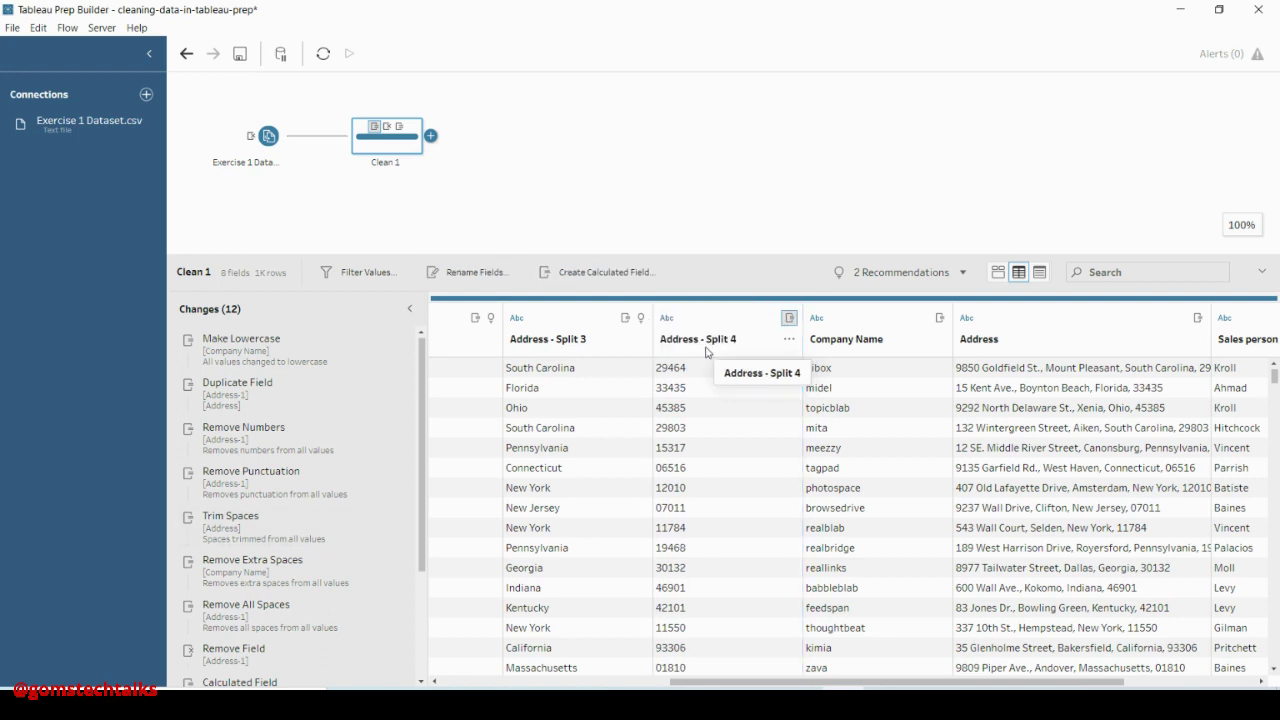
pyautogui.click(708, 343)
pyautogui.doubleClick(710, 340)
pyautogui.click(707, 340)
pyautogui.click(726, 341)
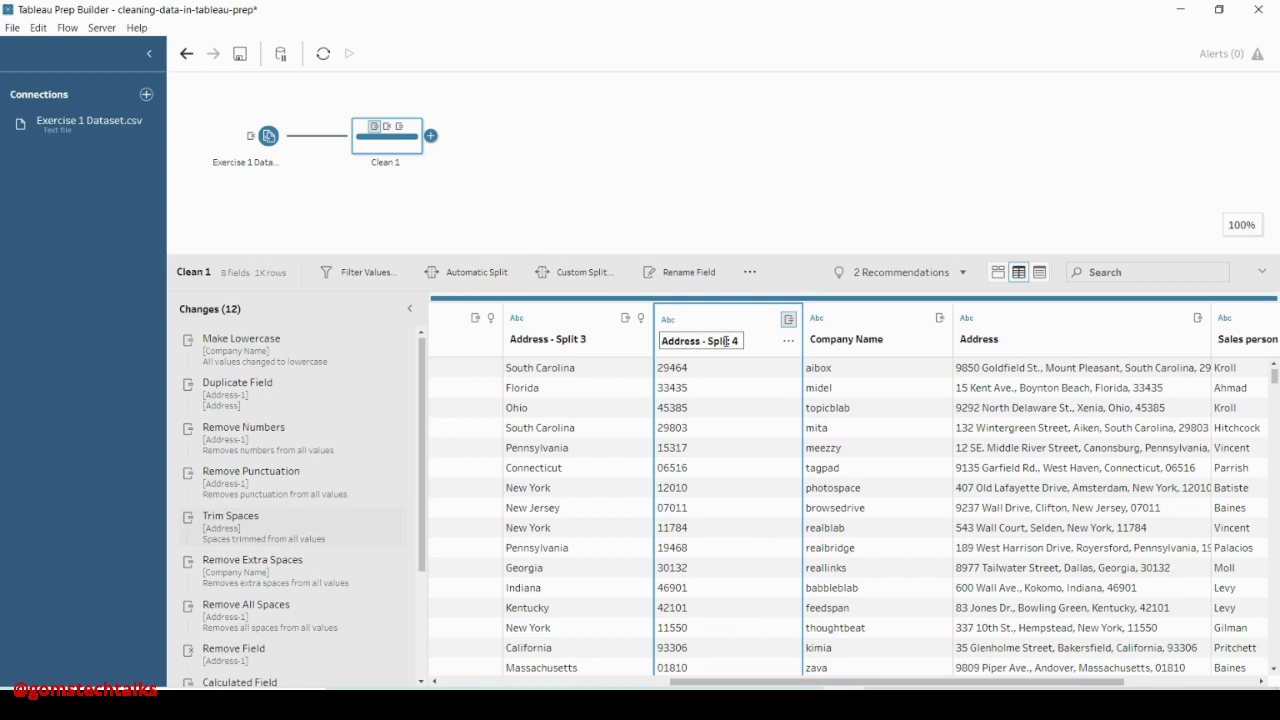
pyautogui.press('BackSpace')
pyautogui.press('BackSpace')
pyautogui.press('BackSpace')
pyautogui.press('BackSpace')
pyautogui.press('BackSpace')
pyautogui.press('BackSpace')
pyautogui.press('BackSpace')
pyautogui.press('BackSpace')
pyautogui.press('BackSpace')
pyautogui.press('BackSpace')
pyautogui.press('BackSpace')
pyautogui.press('BackSpace')
pyautogui.press('BackSpace')
pyautogui.press('BackSpace')
pyautogui.press('BackSpace')
pyautogui.press('Return')
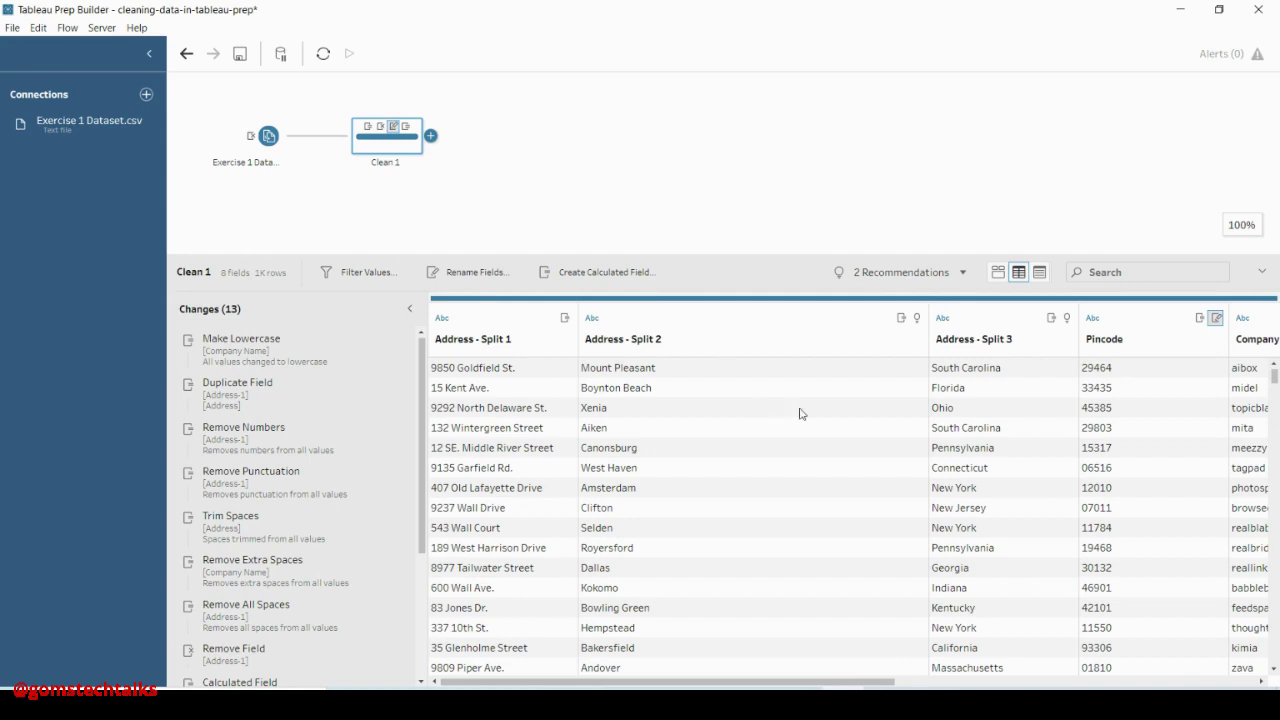
# - Change the data type of the Pincode field to Number (whole)
pyautogui.moveTo(781, 683); pyautogui.dragTo(921, 683)
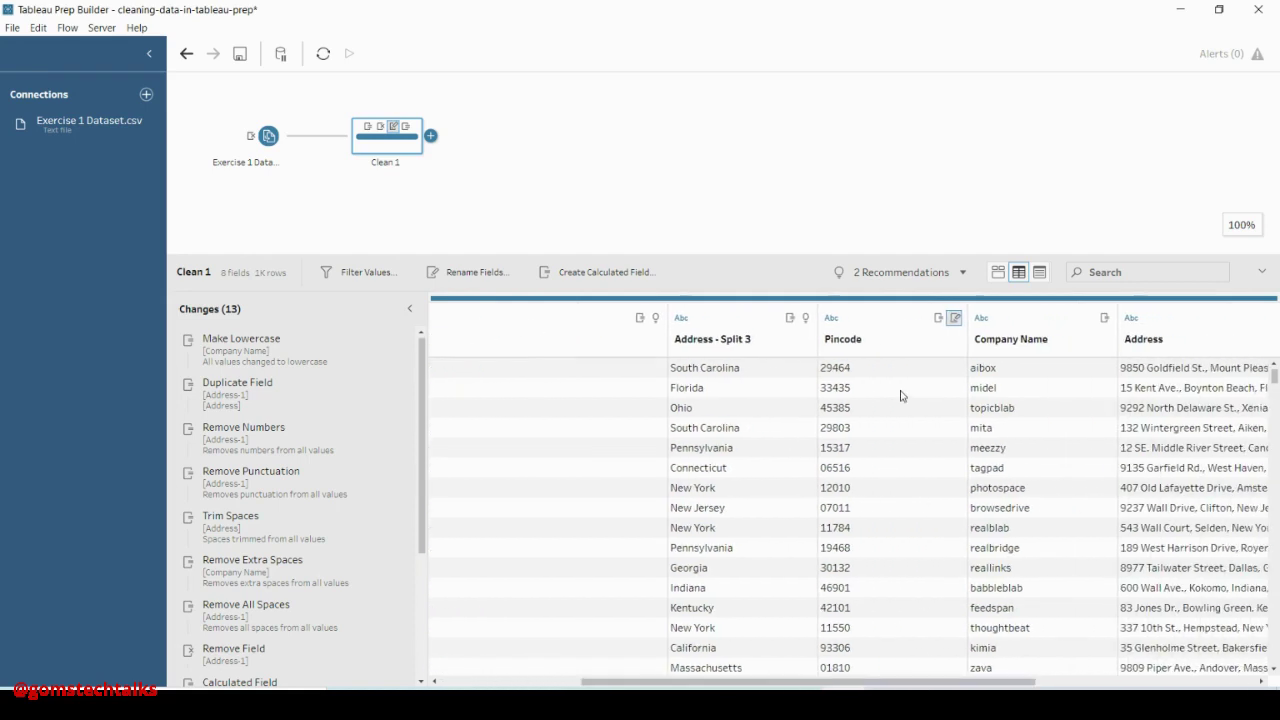
pyautogui.click(833, 318)
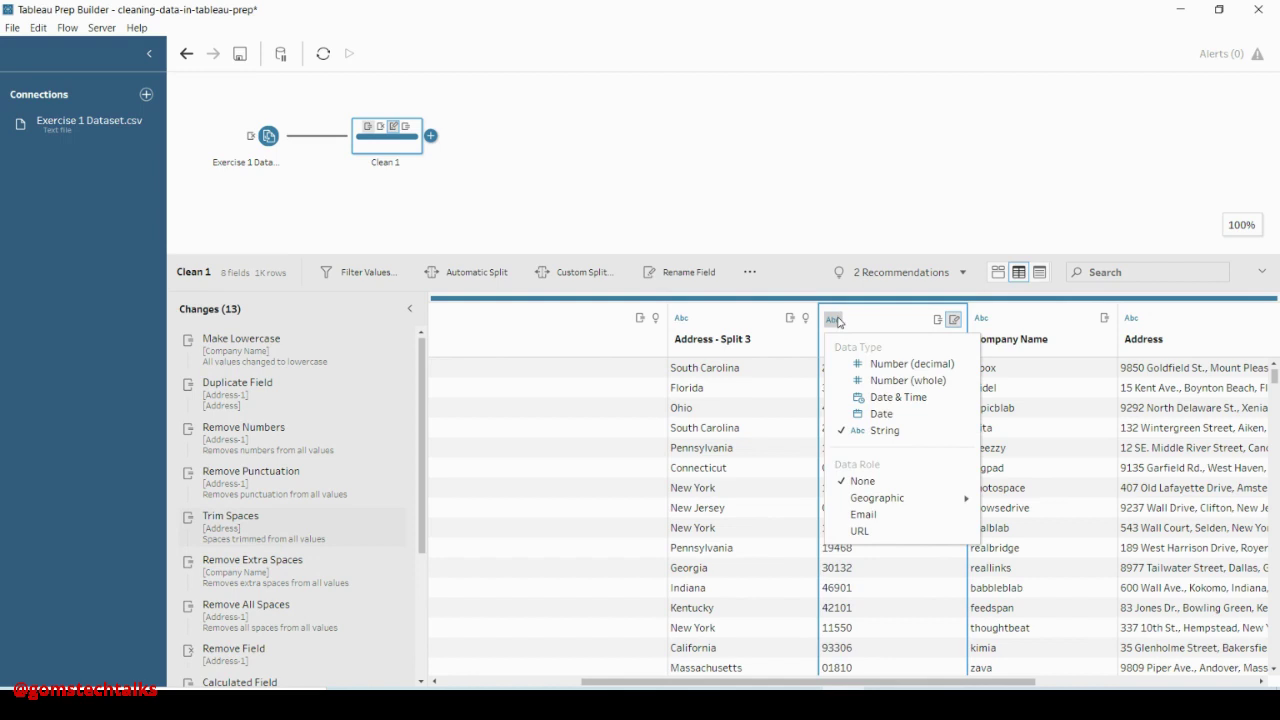
pyautogui.moveTo(865, 499)
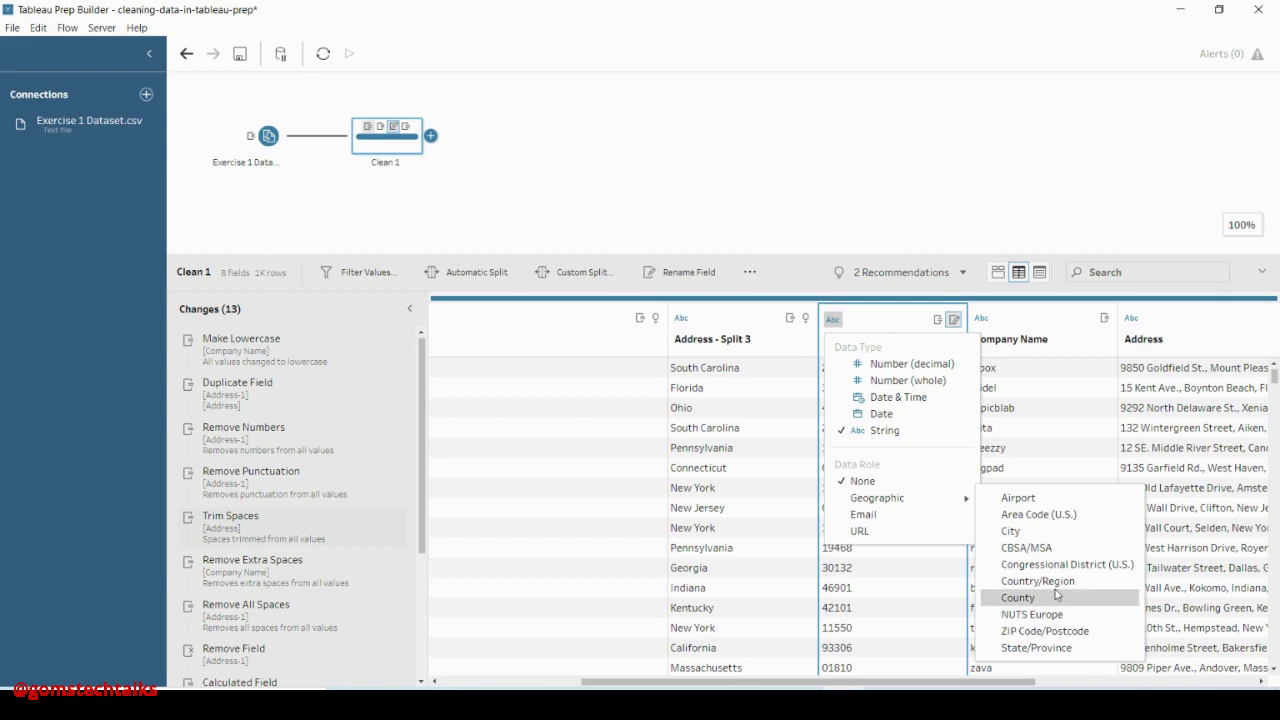
pyautogui.click(885, 381)
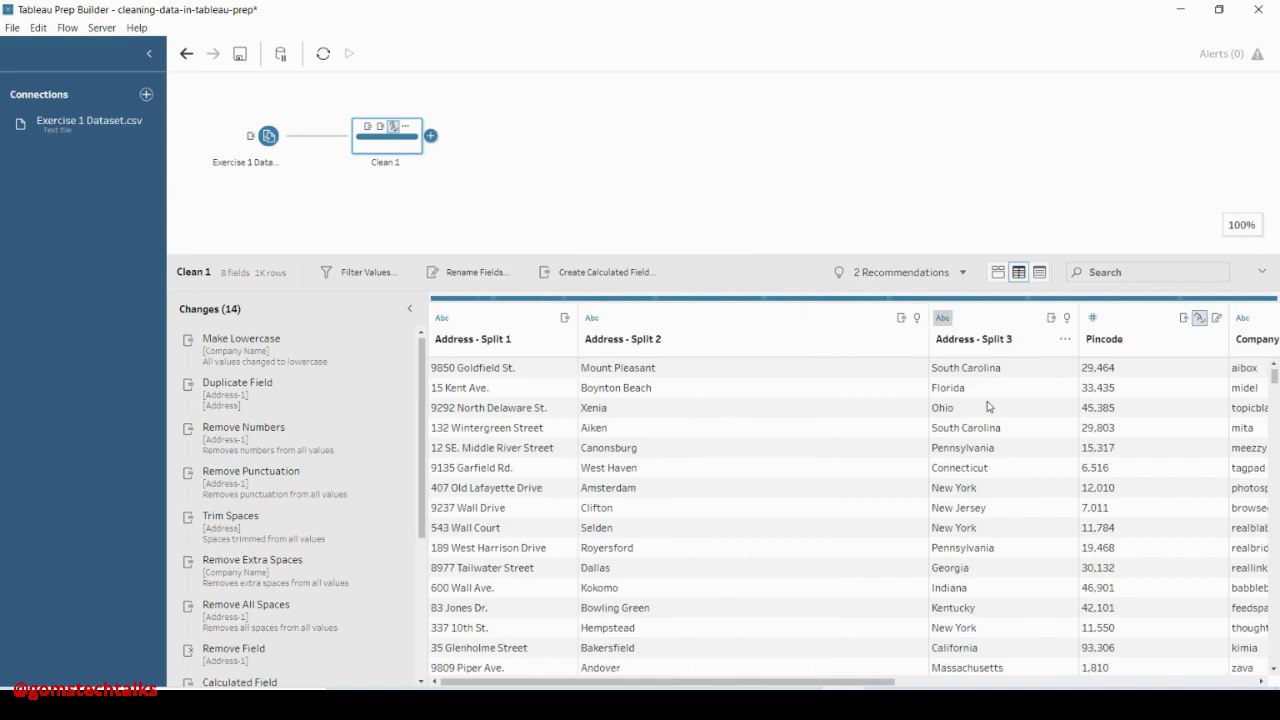
# - Try the Area Code (U.S.) geographic data role on the Pincode field and remove that role change
pyautogui.click(1093, 318)
pyautogui.moveTo(1134, 500)
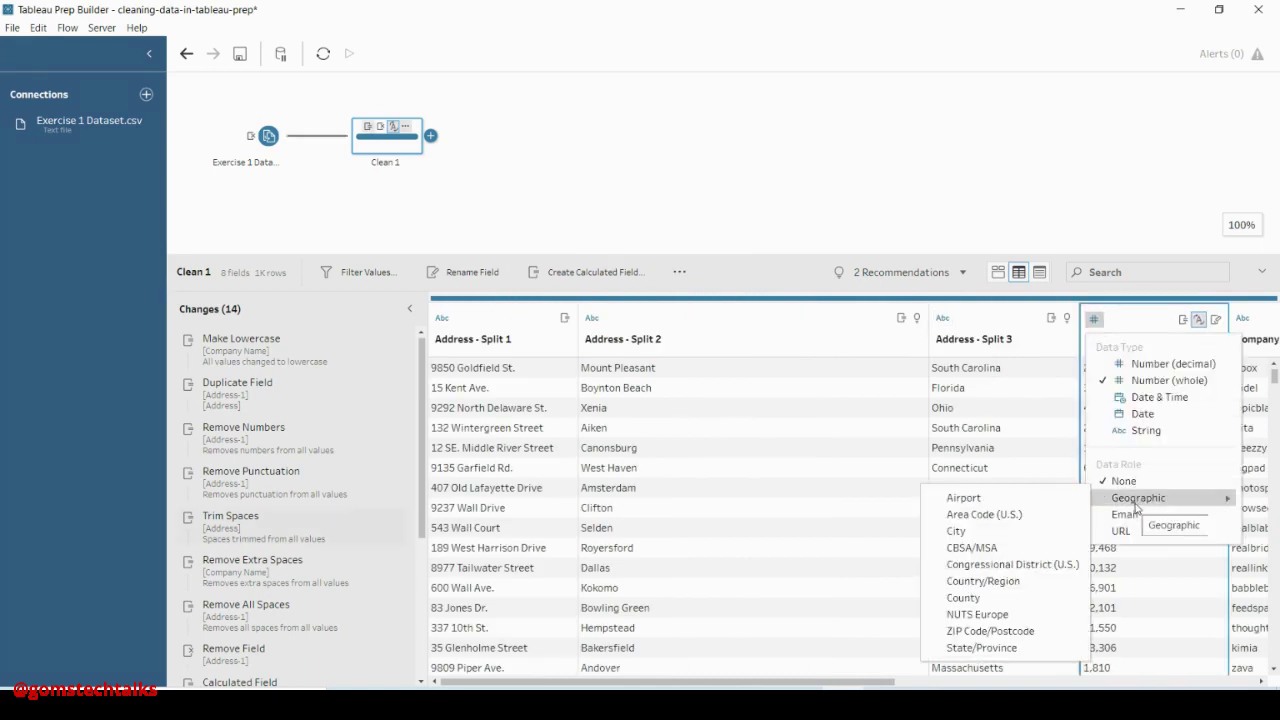
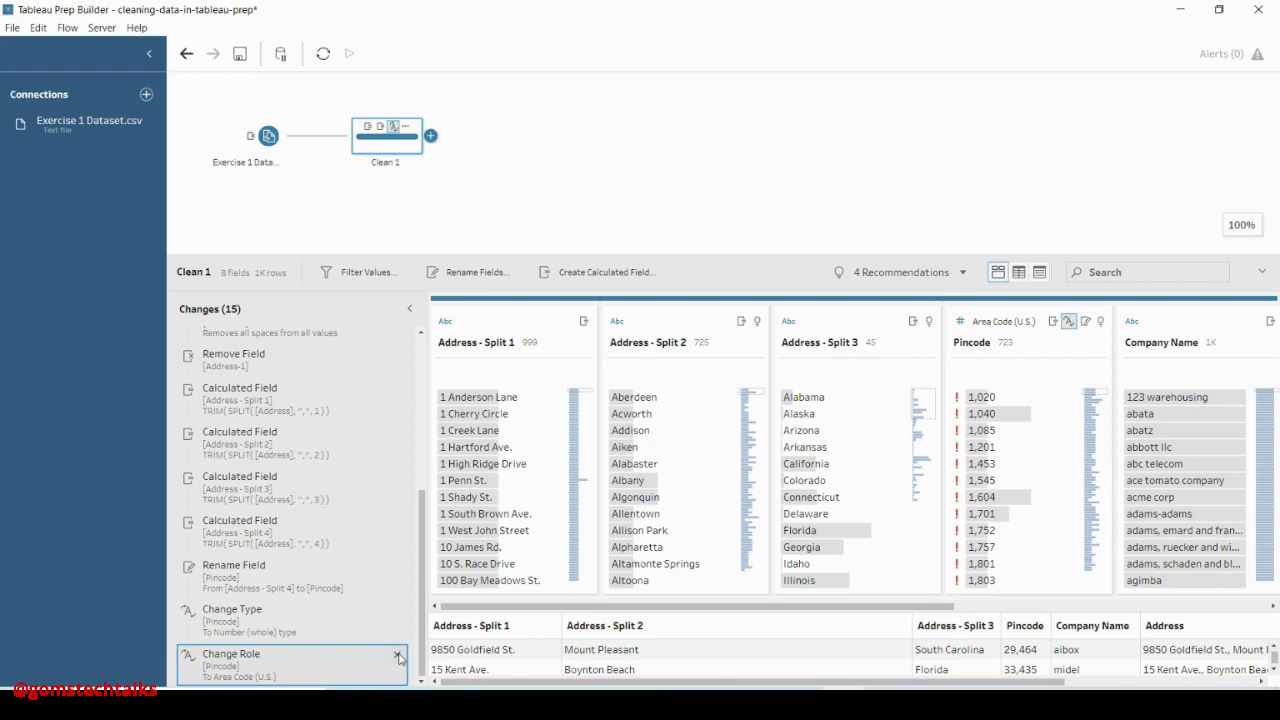
pyautogui.click(398, 656)
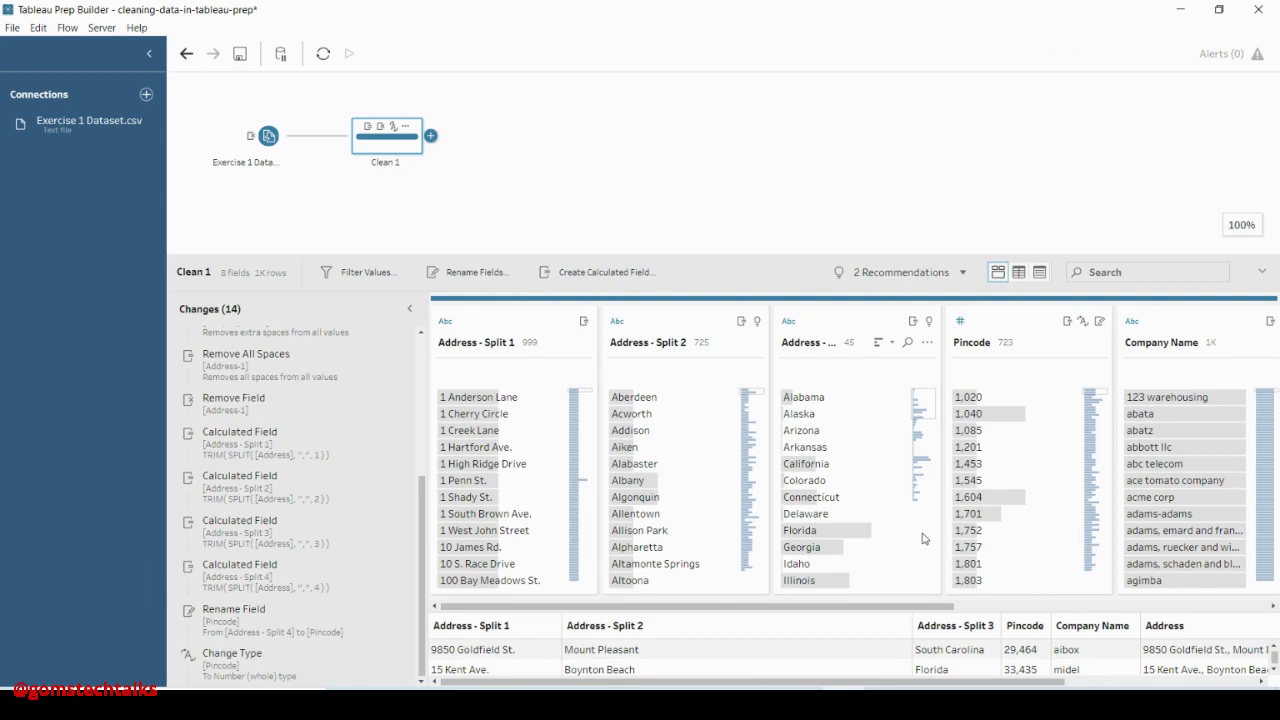
# - Rename the Address - Split 3 field as City
pyautogui.hotkey('ctrl', 'z')
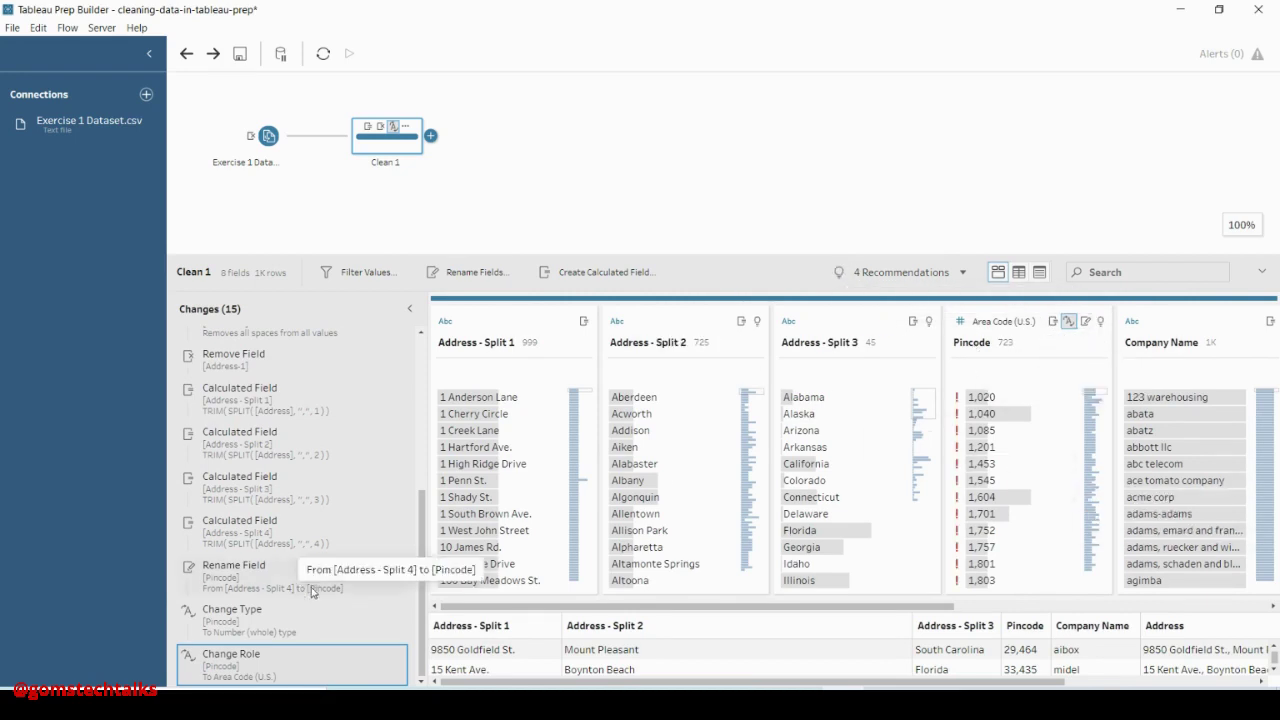
pyautogui.hotkey('ctrl', 'y')
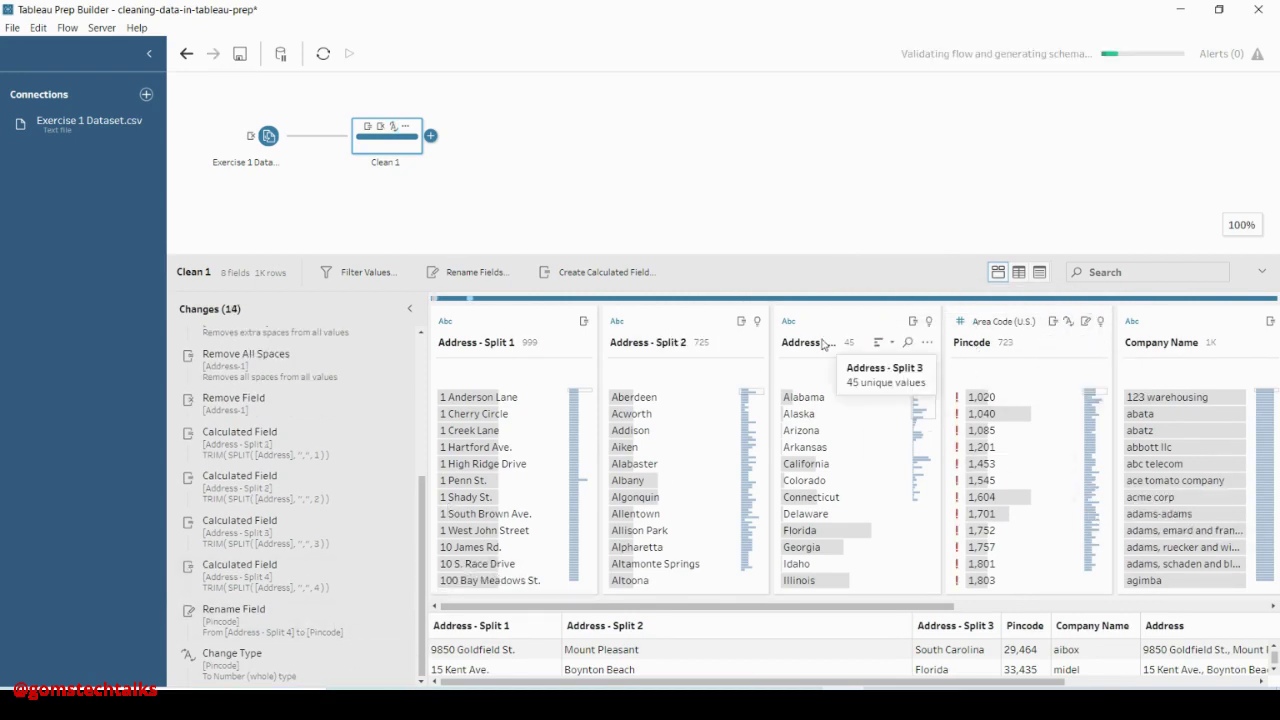
pyautogui.click(809, 348)
pyautogui.click(809, 346)
pyautogui.doubleClick(810, 344)
pyautogui.write('Ci')
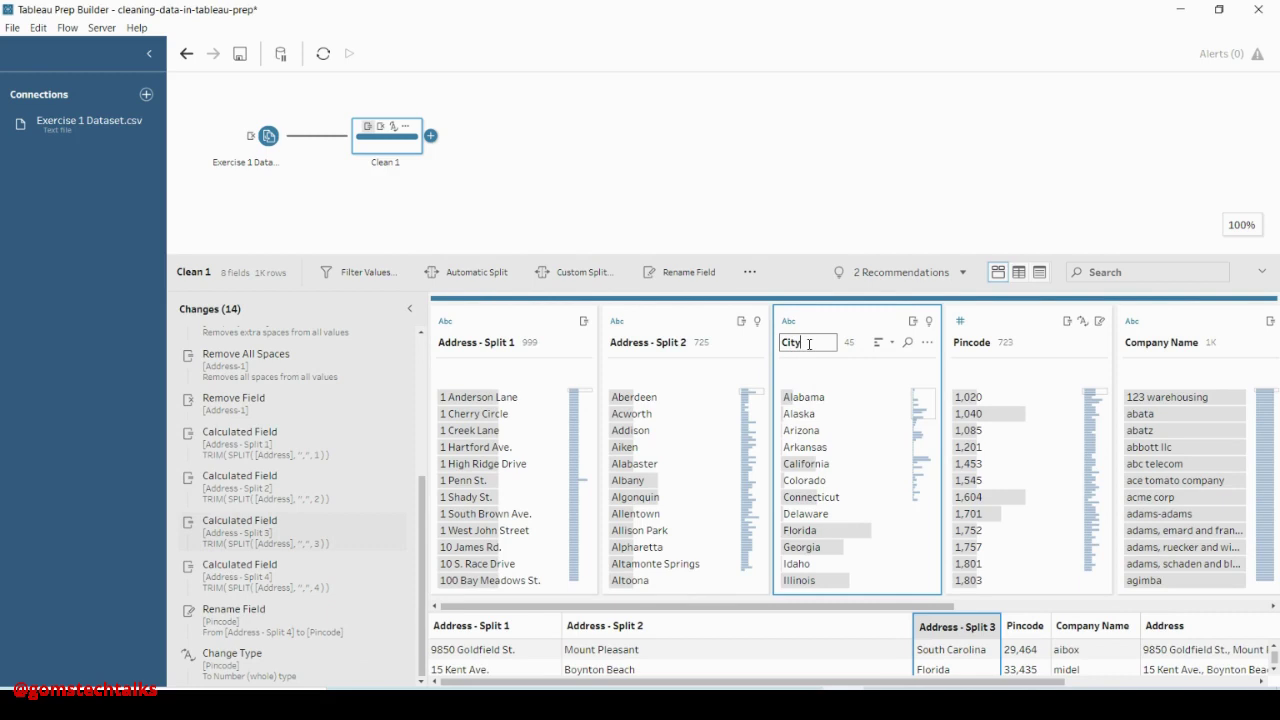
pyautogui.write('ty')
pyautogui.press('Return')
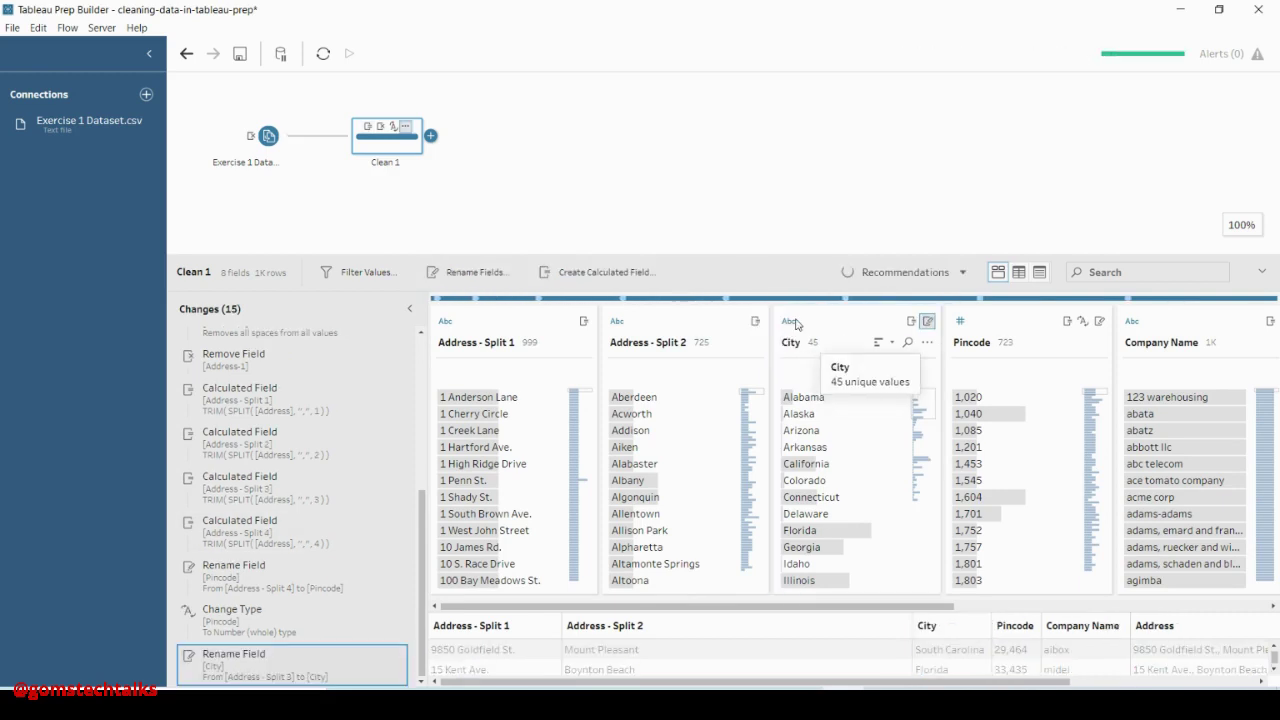
# - Try the City geographic data role on the City field
pyautogui.click(790, 322)
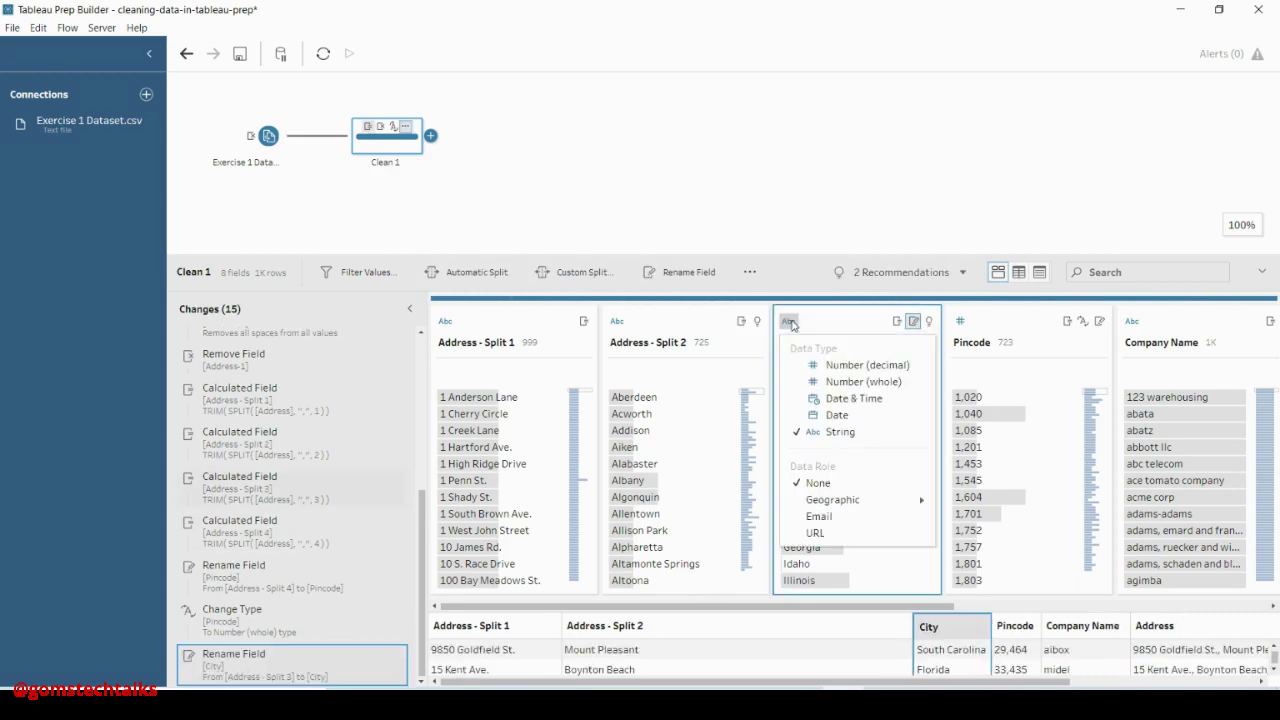
pyautogui.moveTo(818, 503)
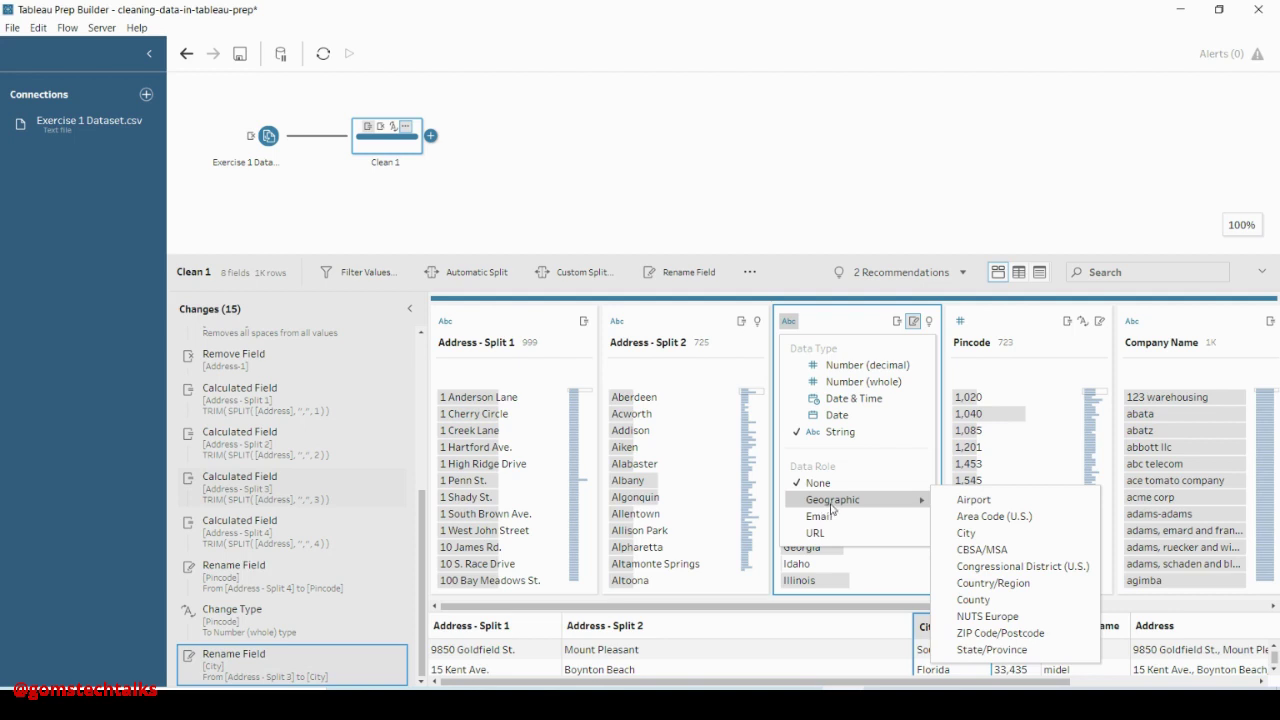
pyautogui.click(966, 533)
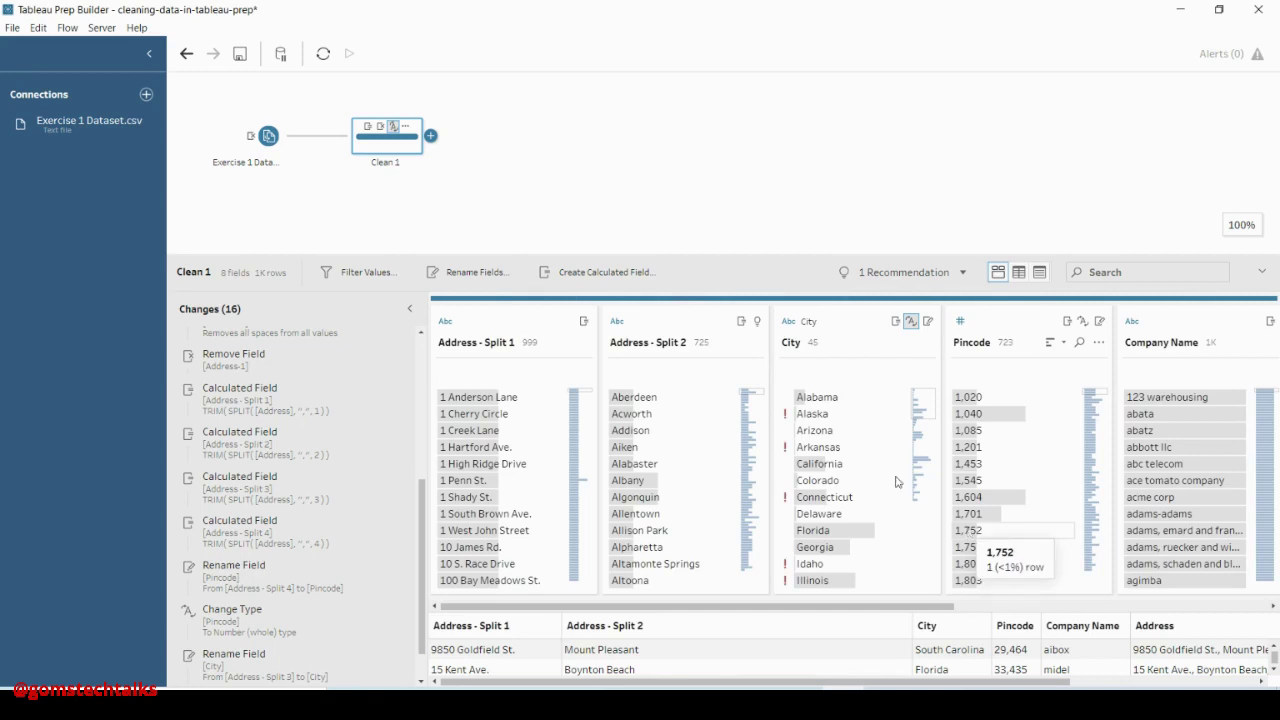
pyautogui.moveTo(786, 419)
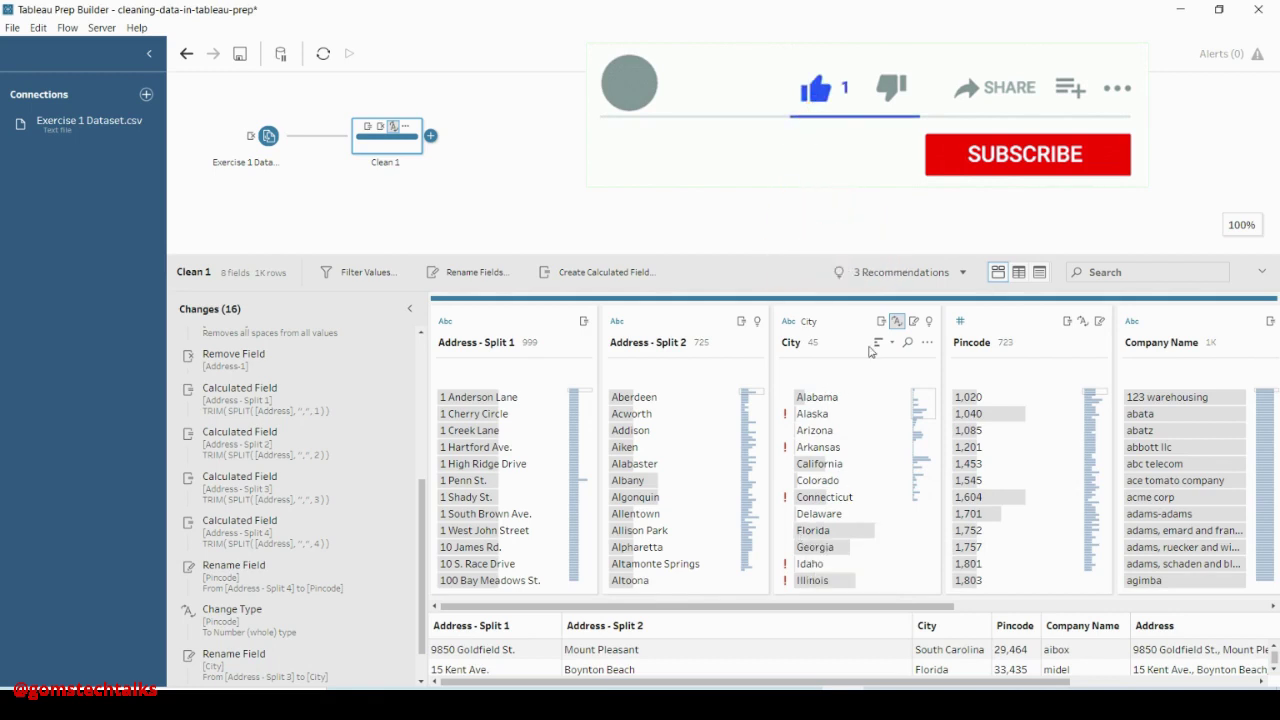
# - Change the geographic data role of the City field to State/Province and review its values
pyautogui.click(927, 342)
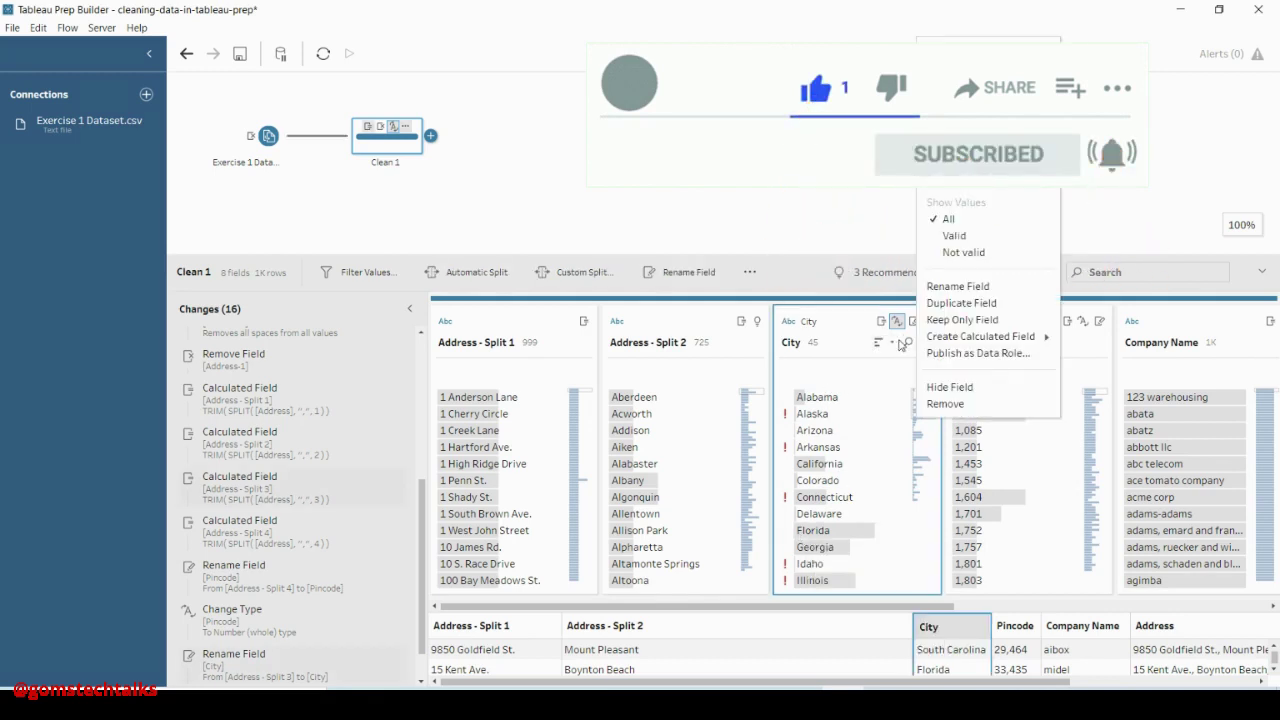
pyautogui.click(803, 323)
pyautogui.moveTo(866, 494)
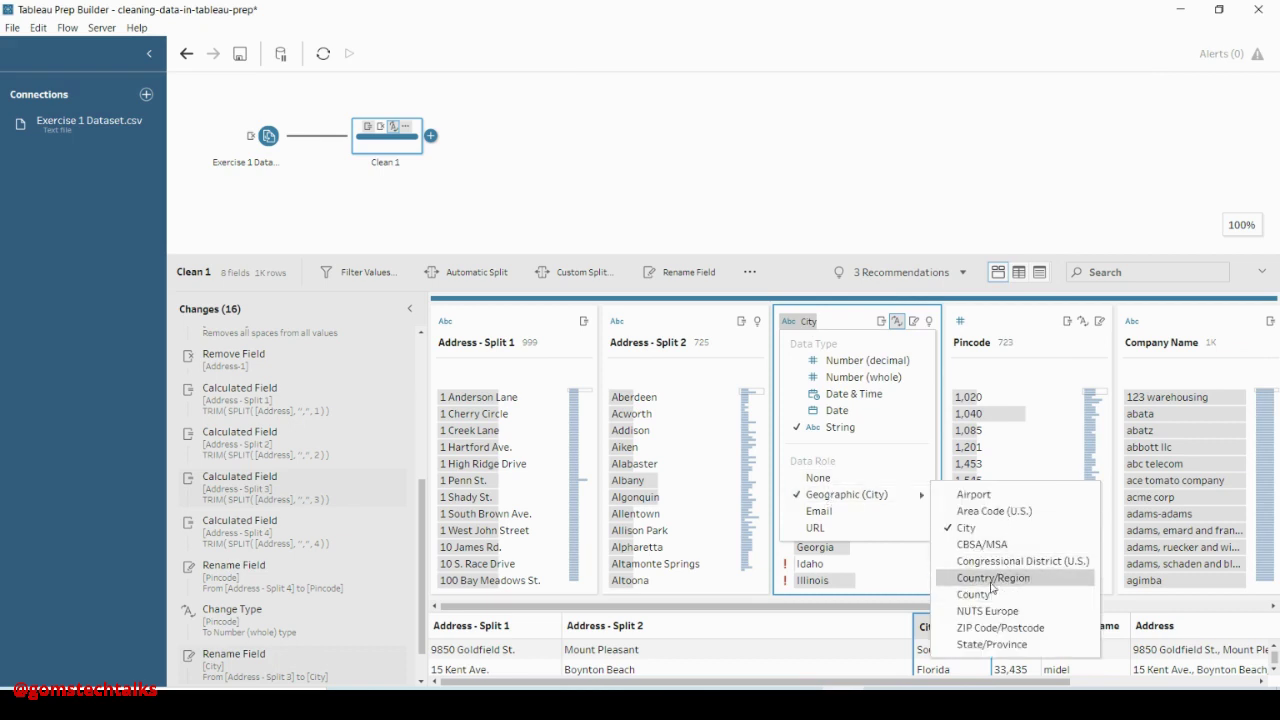
pyautogui.click(1001, 645)
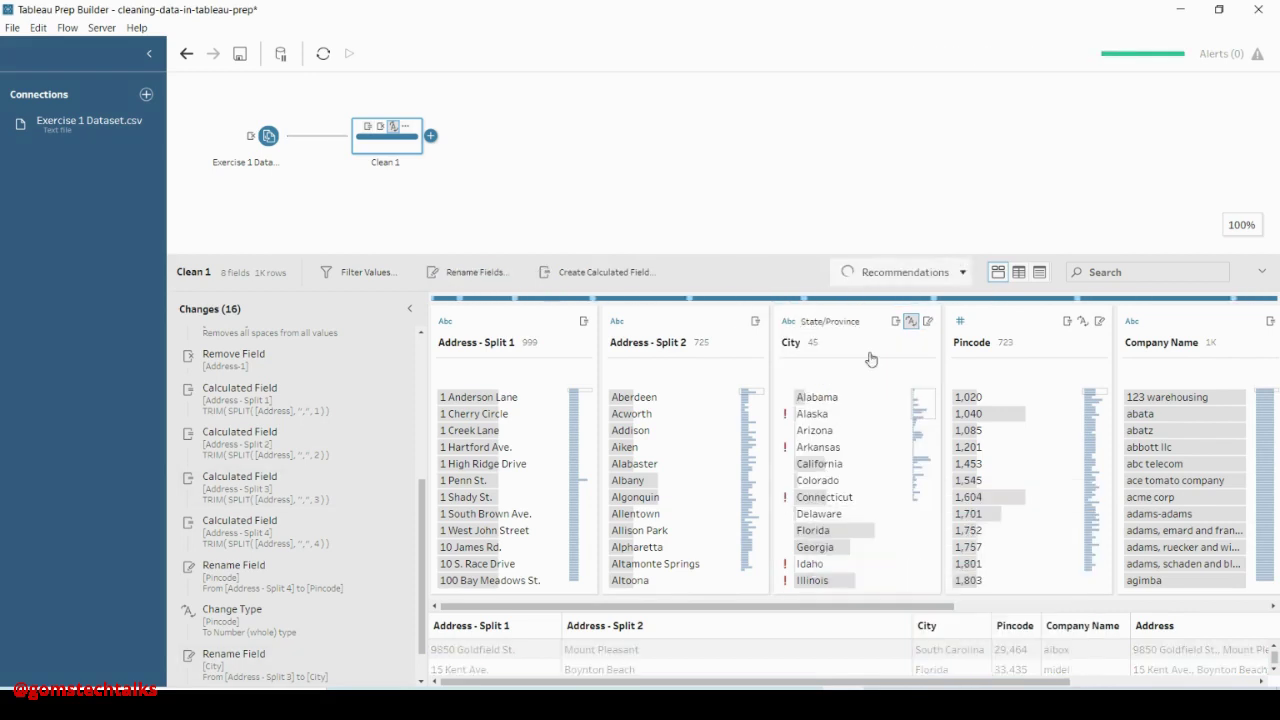
pyautogui.moveTo(869, 453)
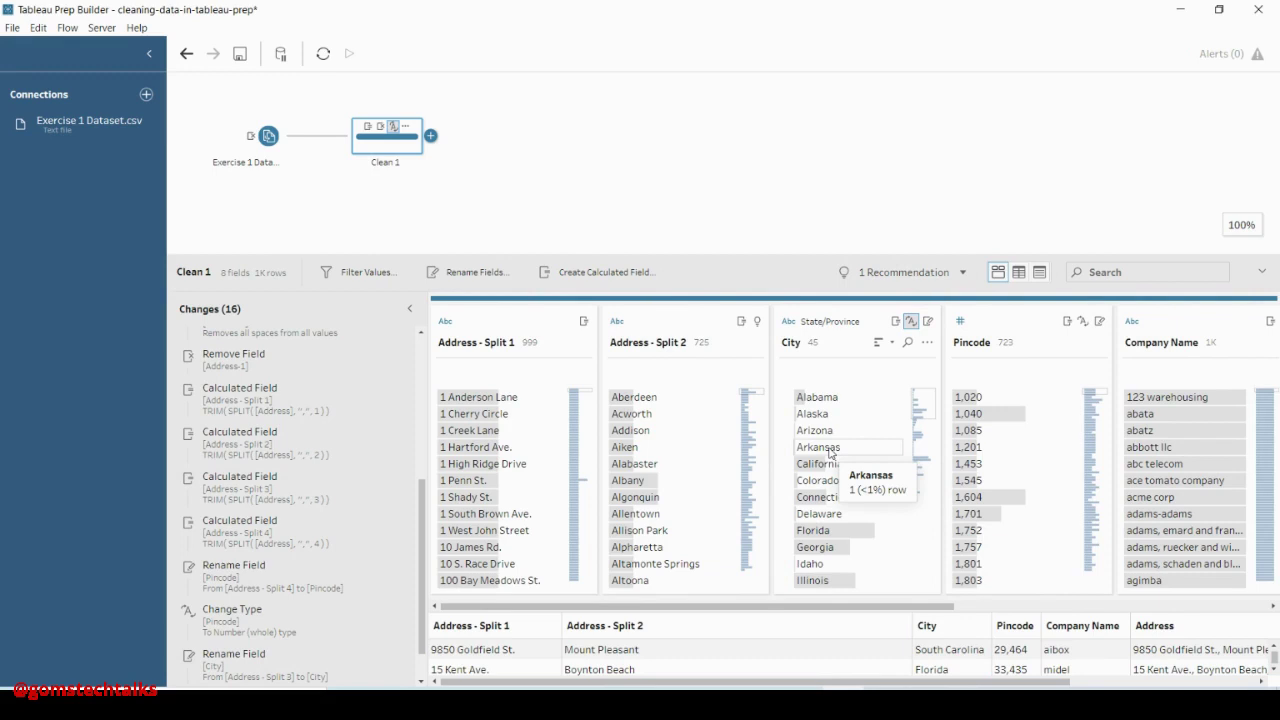
pyautogui.scroll(-10, 830, 452)
pyautogui.scroll(10, 832, 451)
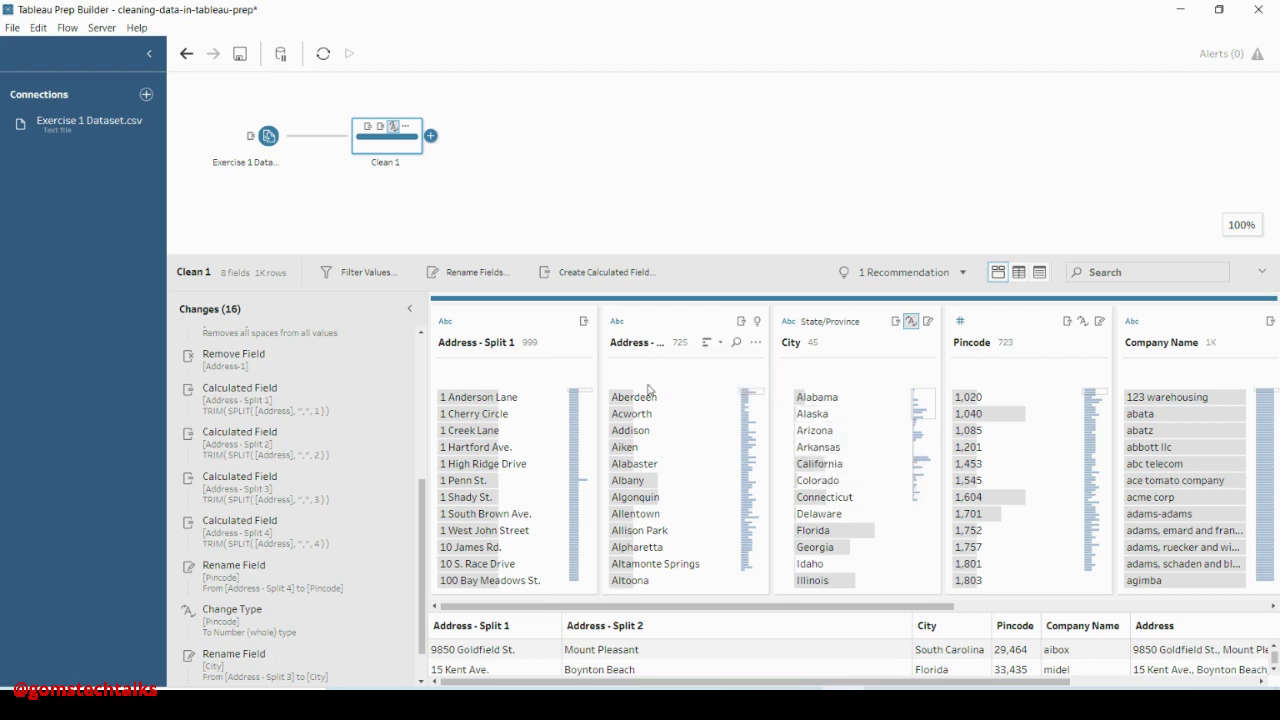
# - Check the values of the Address - Split 2 field and rename it as Address line 1
pyautogui.moveTo(634, 400)
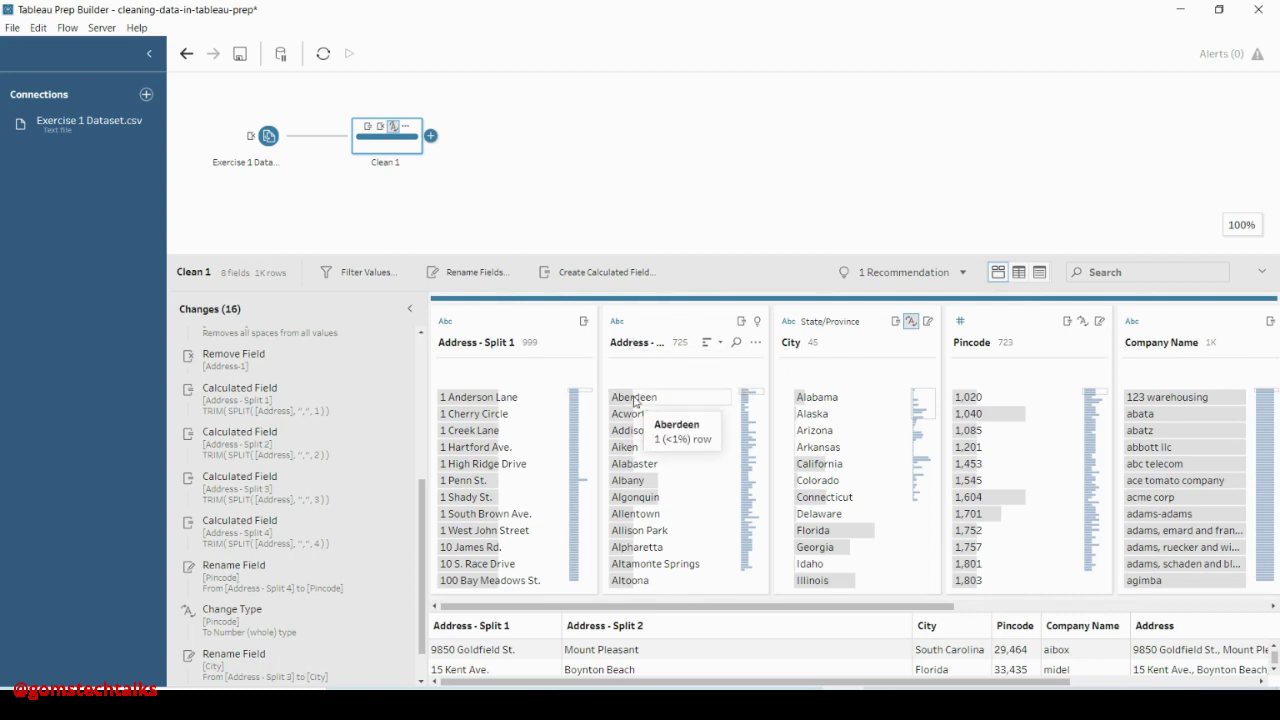
pyautogui.scroll(-5, 669, 423)
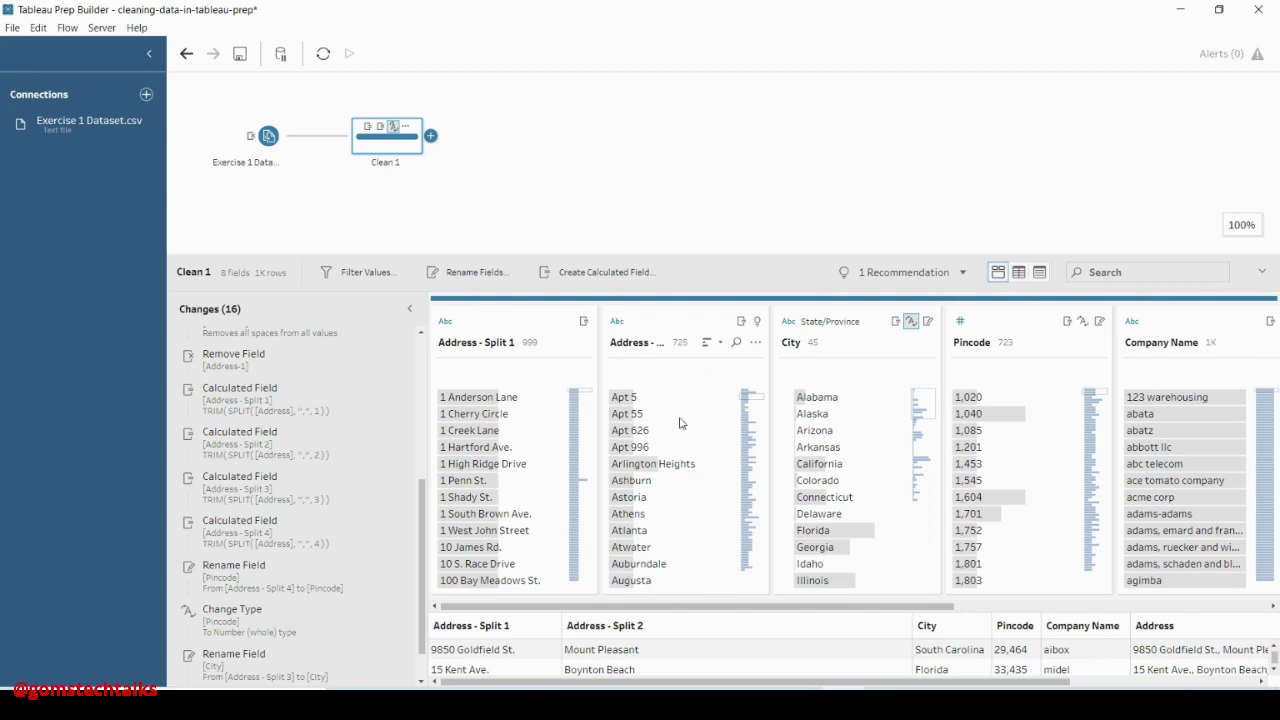
pyautogui.scroll(5, 675, 420)
pyautogui.click(642, 348)
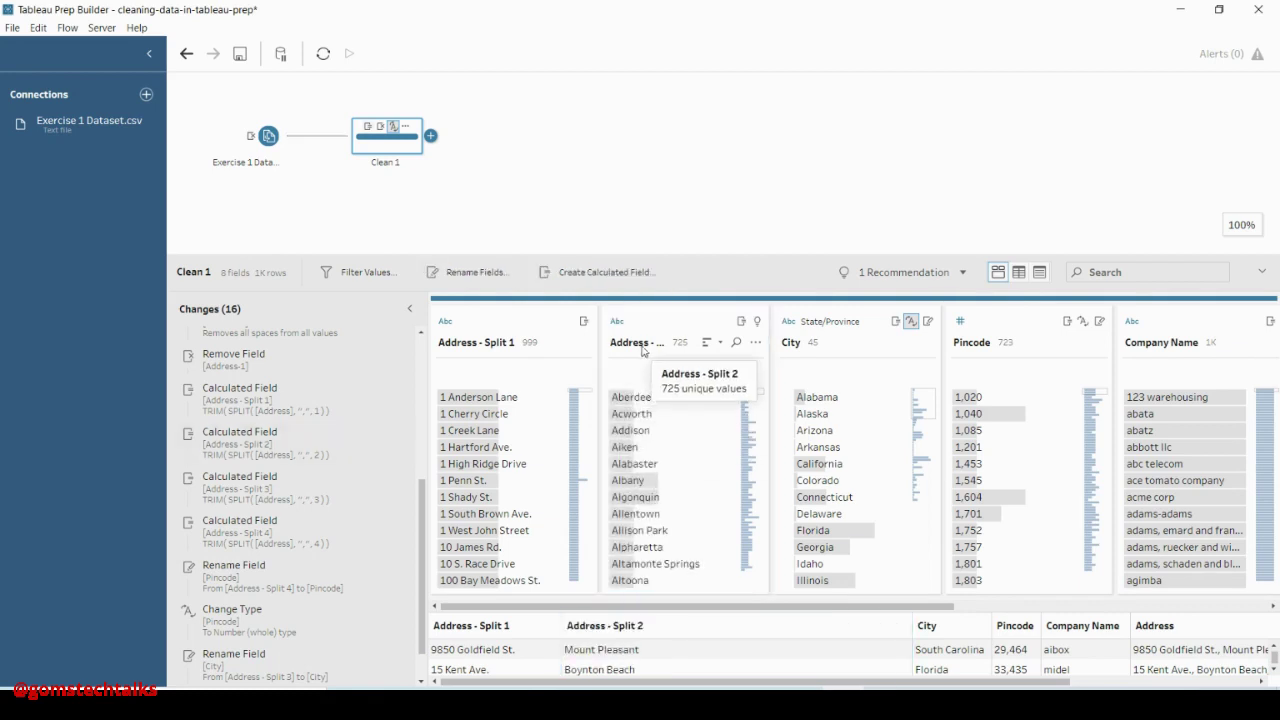
pyautogui.doubleClick(642, 345)
pyautogui.write('Ad')
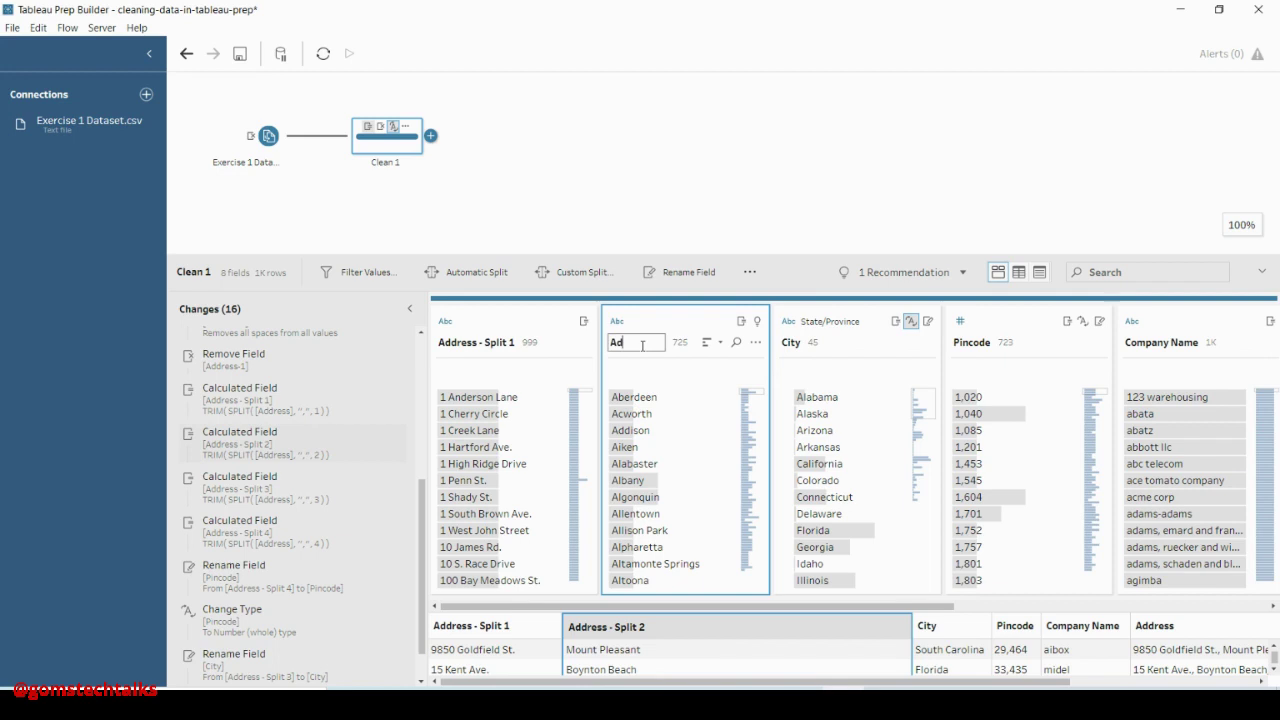
pyautogui.write('dress line 1')
pyautogui.press('Return')
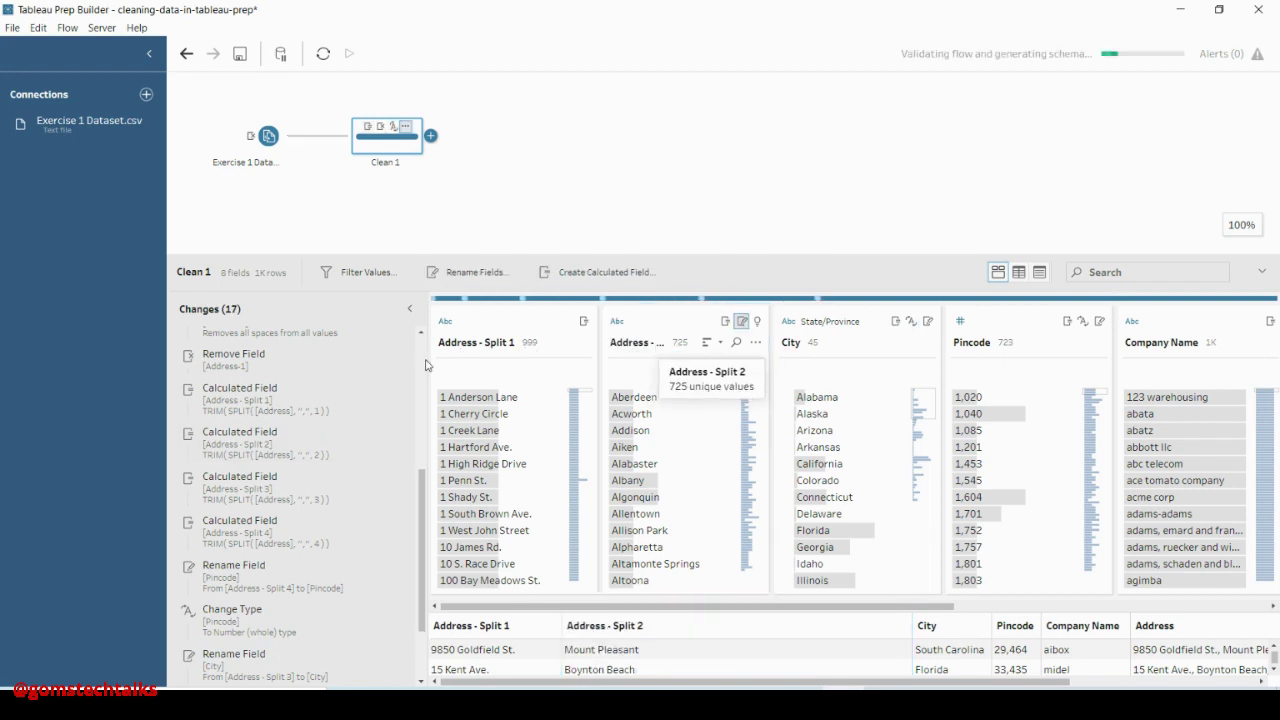
# - Try to rename the Address - Split 1 field as Door No and Street name
pyautogui.doubleClick(466, 343)
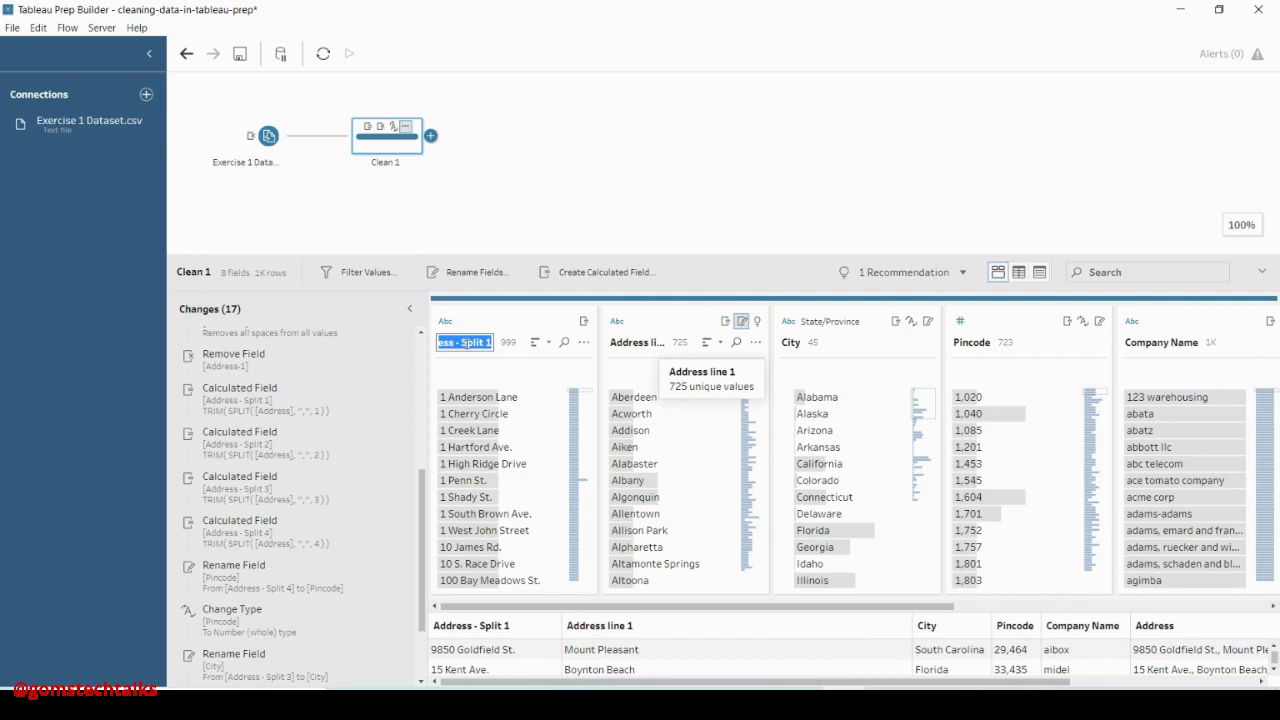
pyautogui.write('Ad')
pyautogui.write('and Street')
pyautogui.press('Left')
pyautogui.press('Left')
pyautogui.press('Left')
pyautogui.press('Left')
pyautogui.press('Left')
pyautogui.press('Left')
pyautogui.press('Left')
pyautogui.press('Left')
pyautogui.press('Left')
pyautogui.press('Left')
pyautogui.press('Left')
pyautogui.press('Left')
pyautogui.press('Left')
pyautogui.press('Left')
pyautogui.press('End')
pyautogui.write('name')
pyautogui.press('Return')
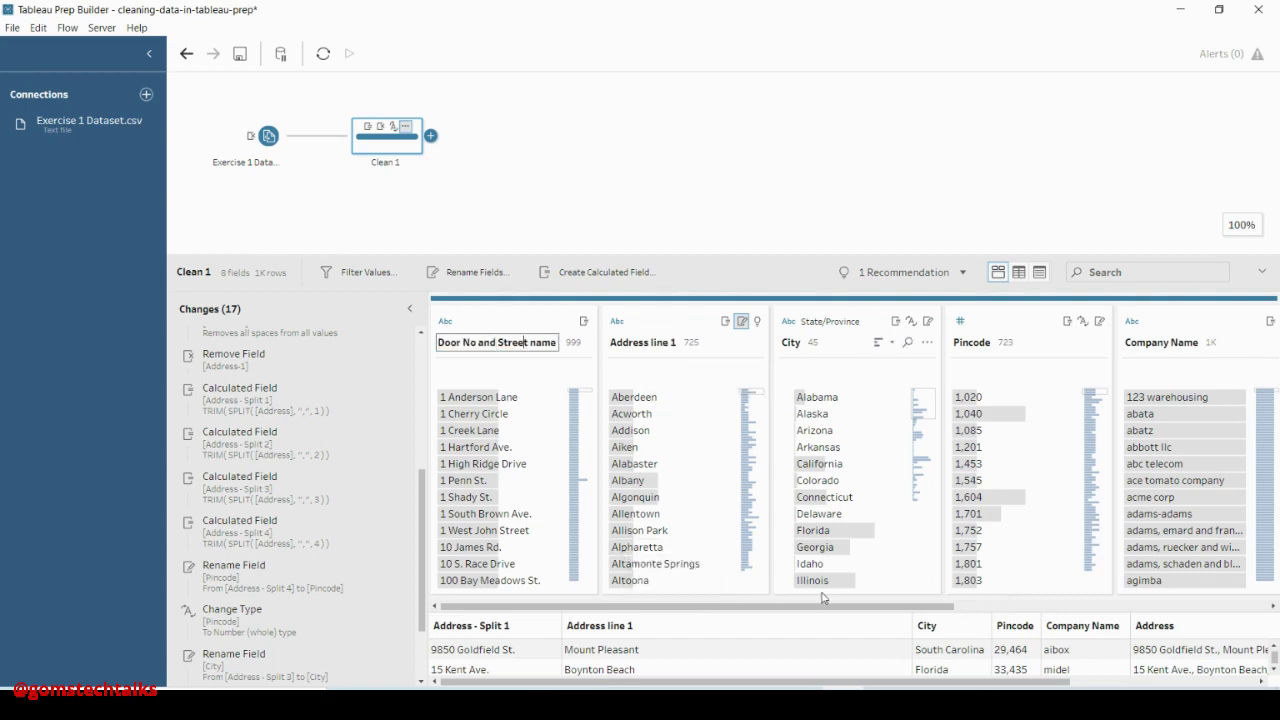
# - Remove the original unsplit Address field from the Clean 1 step
pyautogui.moveTo(820, 614); pyautogui.dragTo(1155, 625)
pyautogui.click(923, 334)
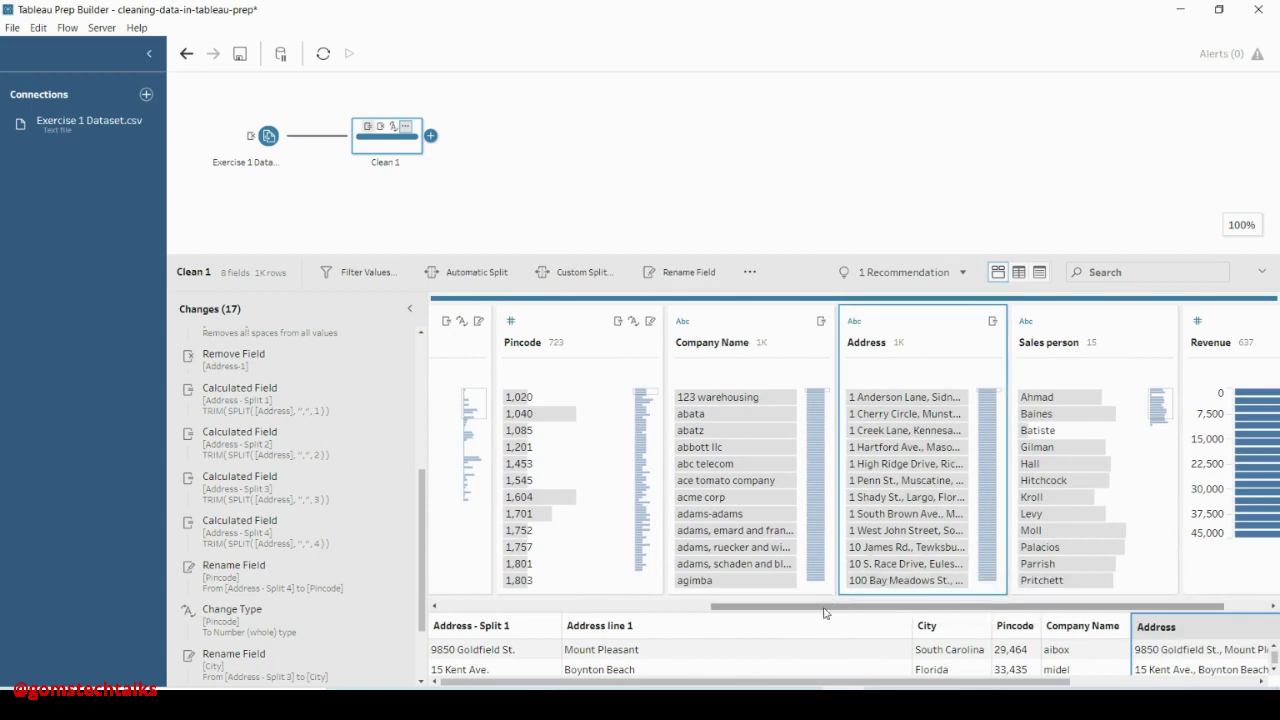
pyautogui.moveTo(825, 611); pyautogui.dragTo(995, 620)
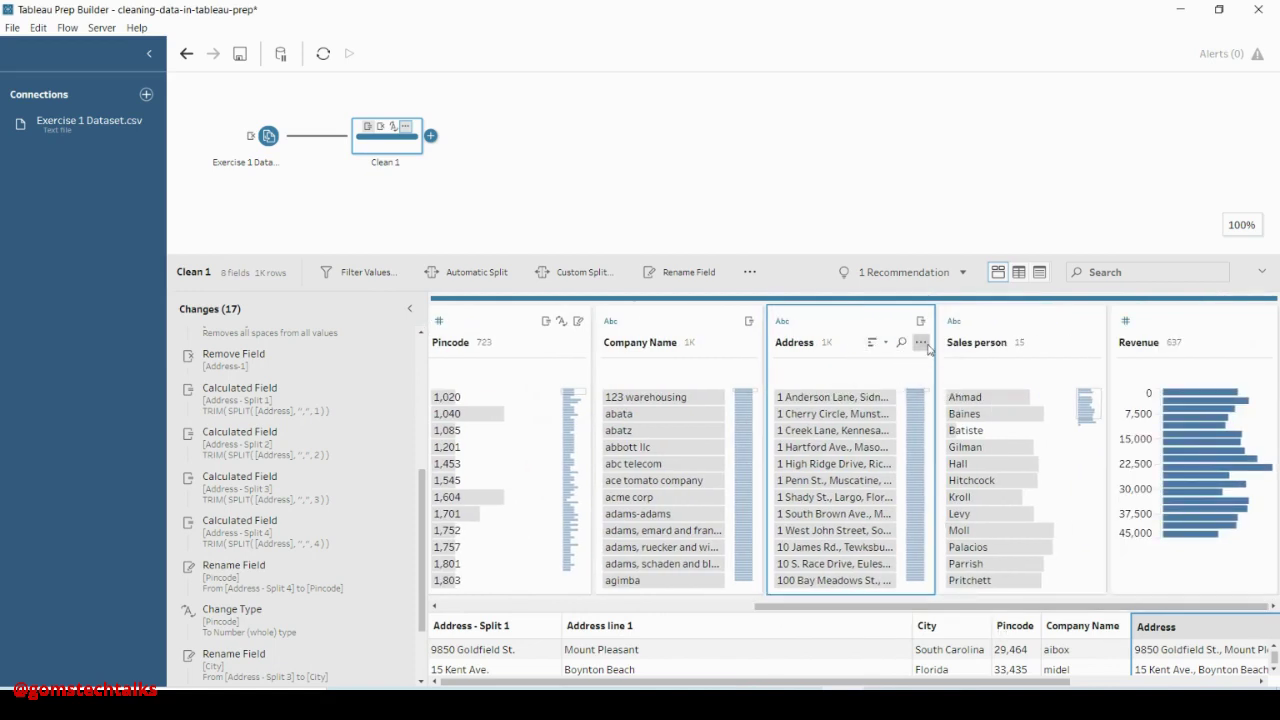
pyautogui.click(921, 343)
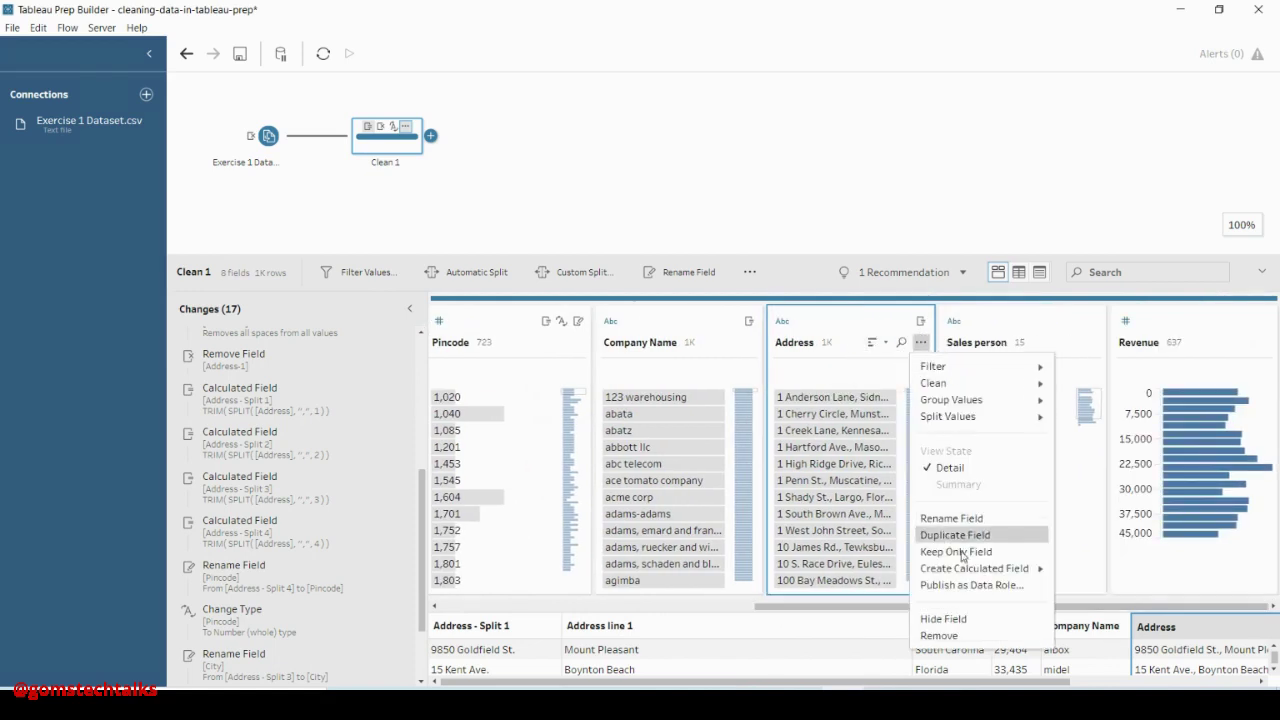
pyautogui.click(963, 636)
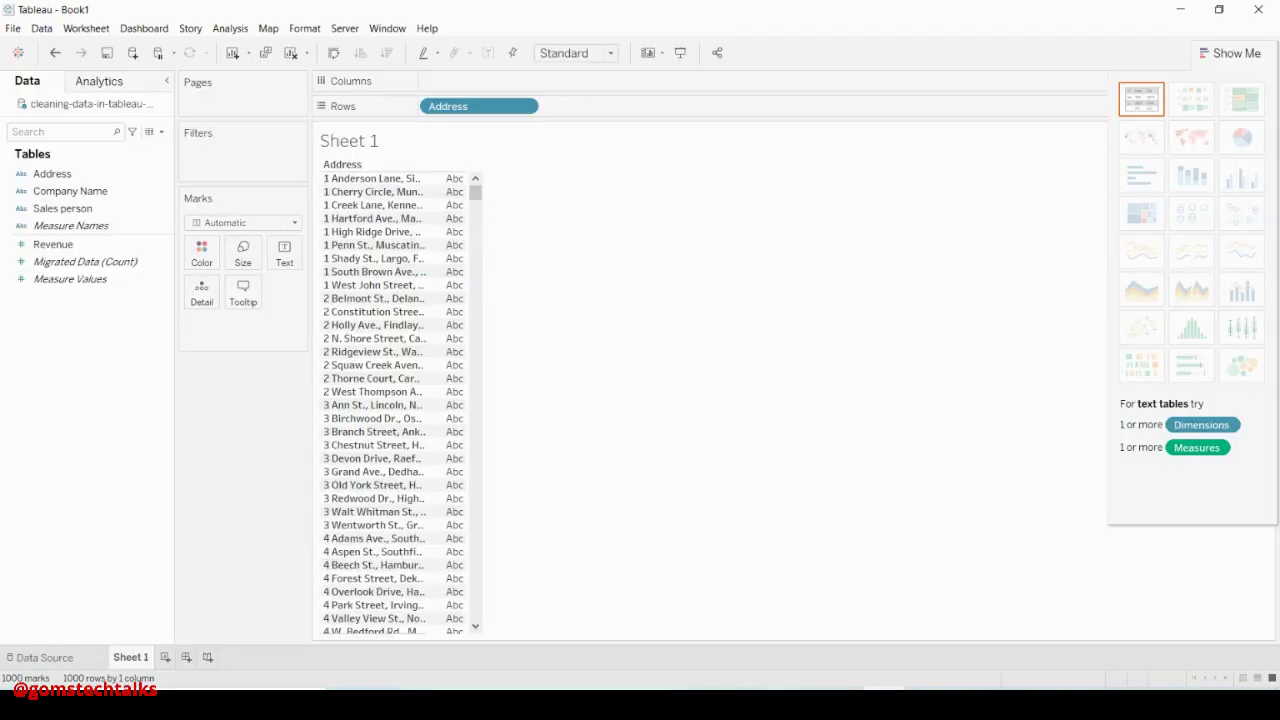
# - Close the Tableau Desktop workbook Book1 without saving and reopen the Clean 1 step in Tableau Prep Builder
pyautogui.click(1258, 9)
pyautogui.click(688, 377)
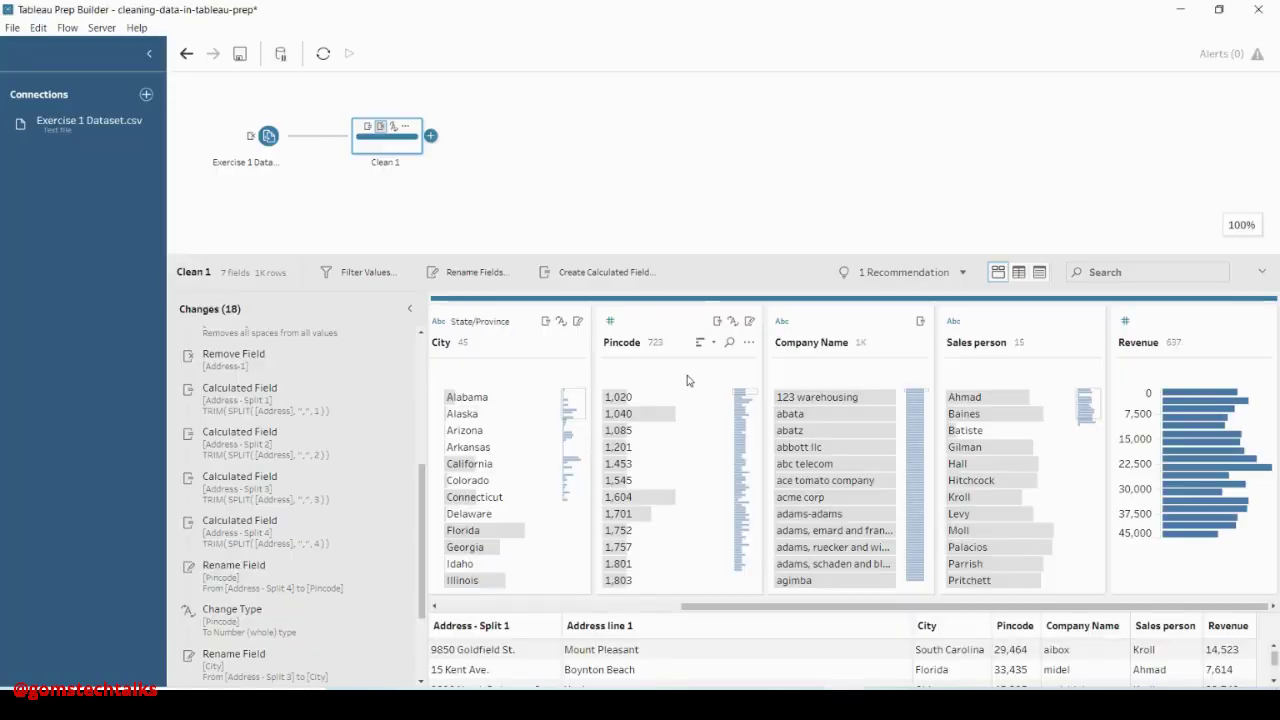
pyautogui.click(711, 197)
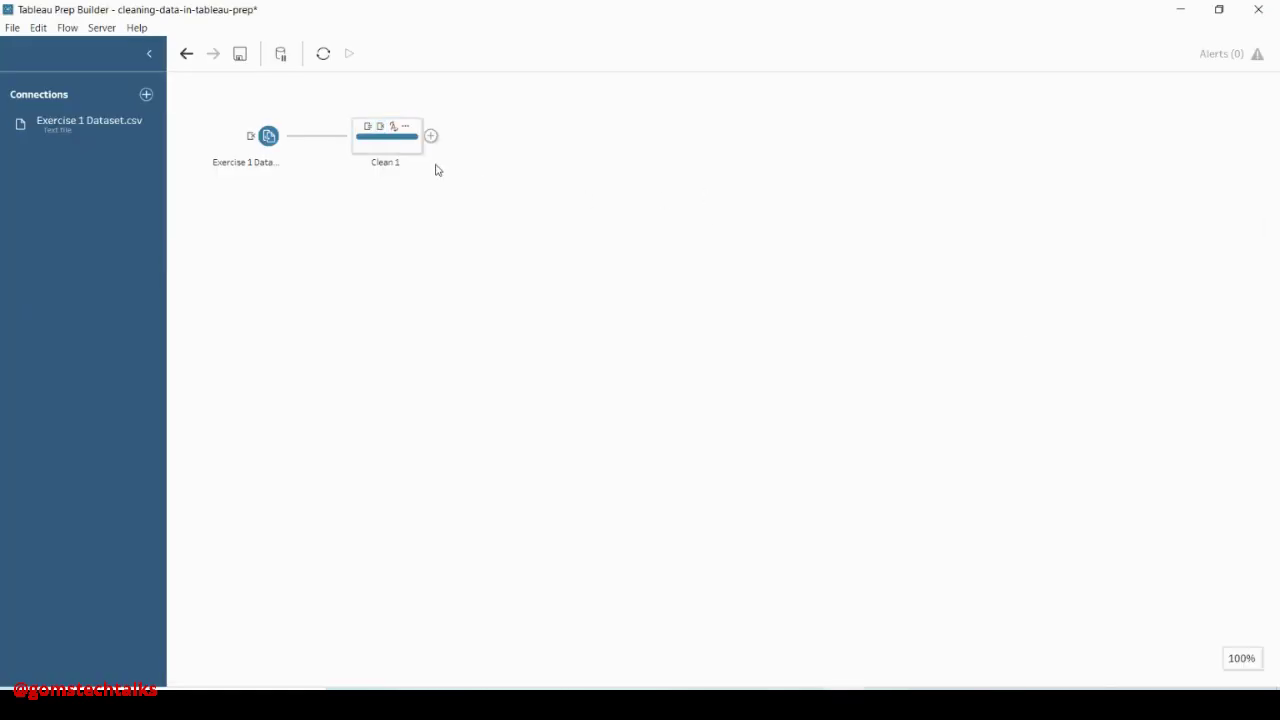
pyautogui.click(380, 137)
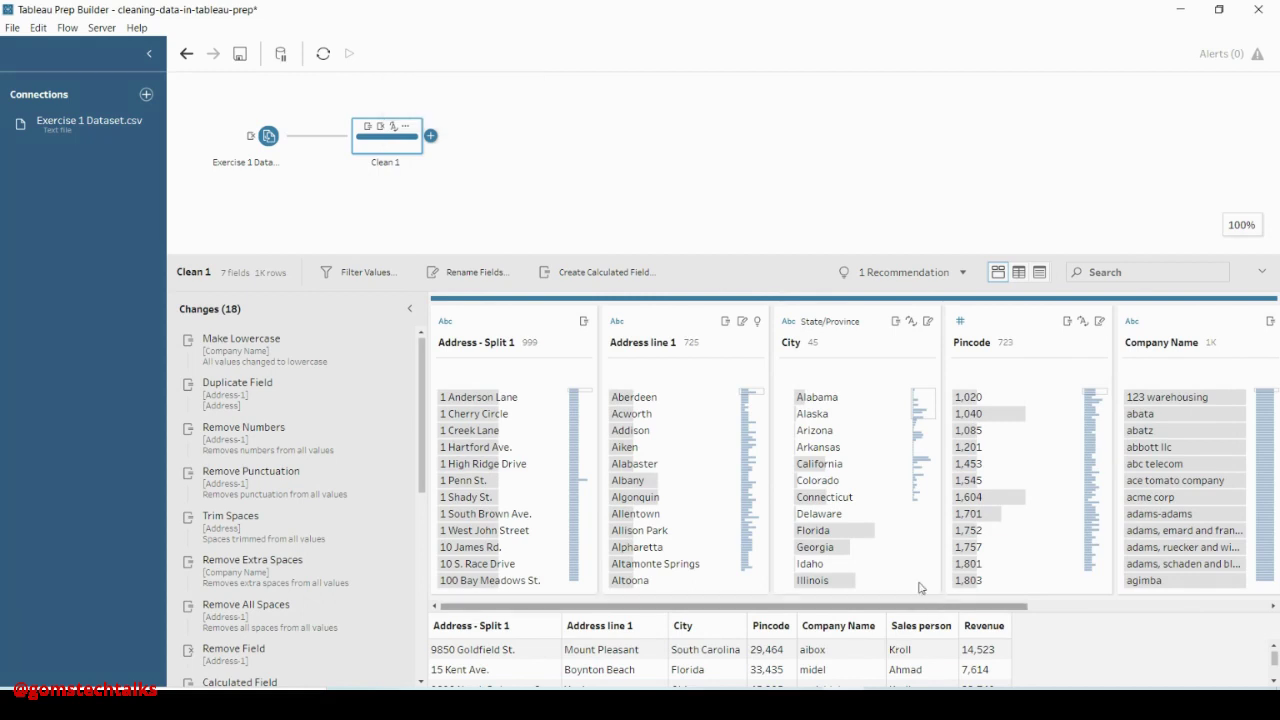
# - Preview the Clean 1 step in Tableau Desktop and place the City field on Sheet 1 as a map
pyautogui.click(391, 130)
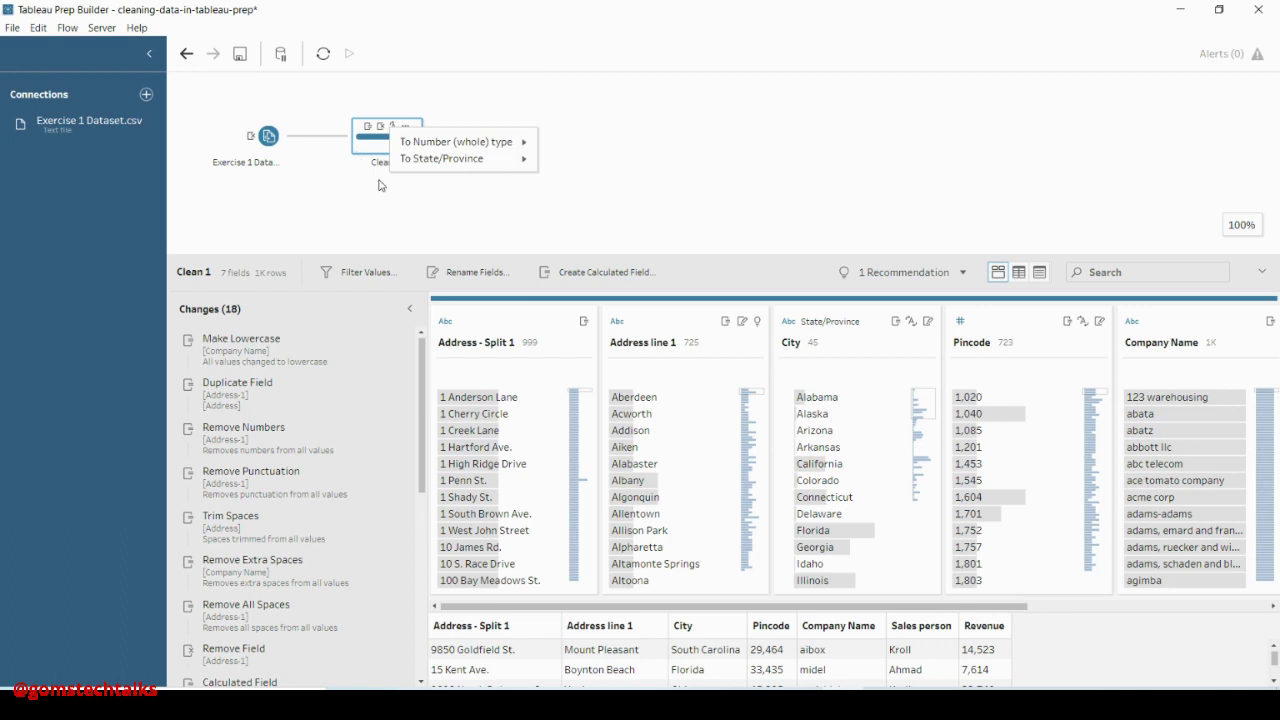
pyautogui.rightClick(391, 145)
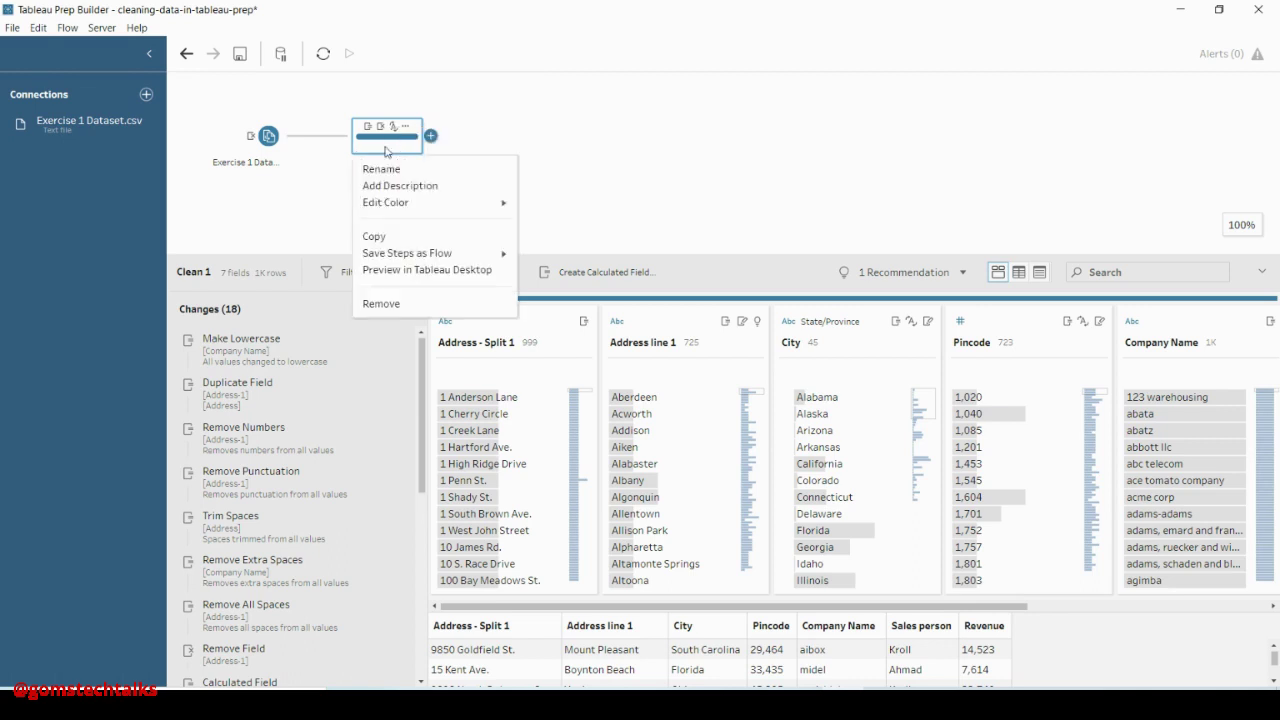
pyautogui.click(405, 270)
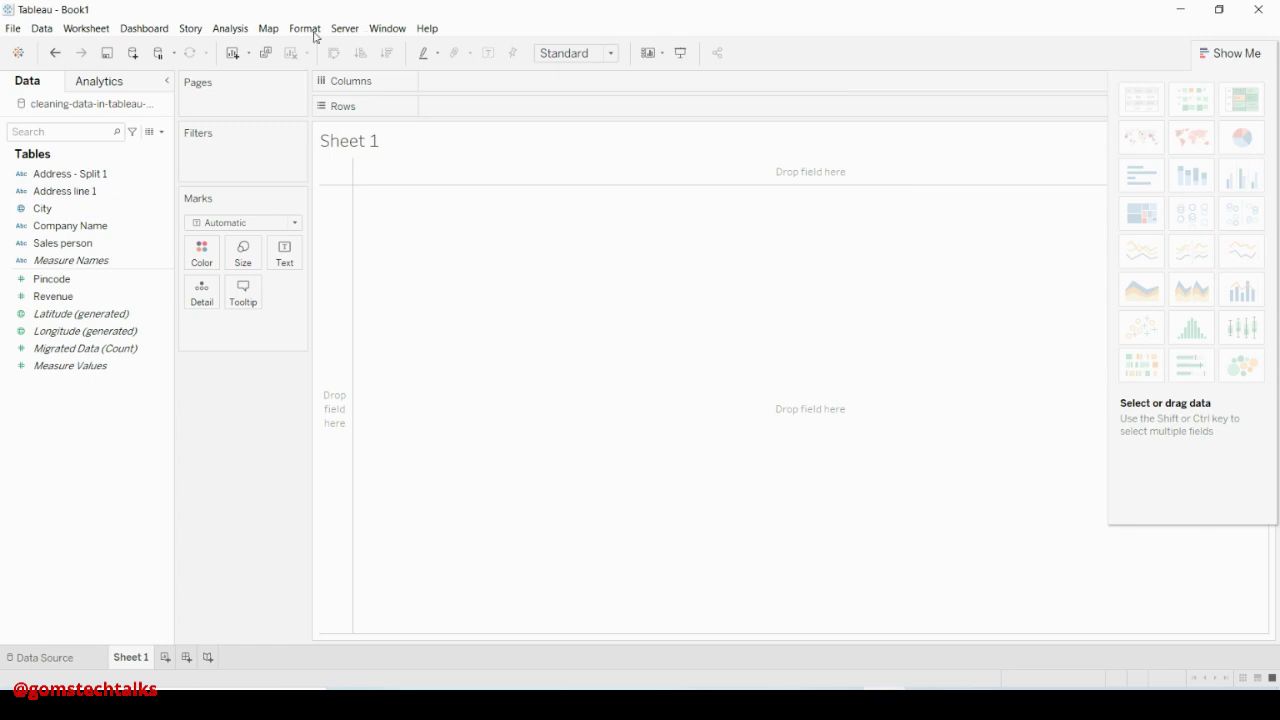
pyautogui.click(33, 209)
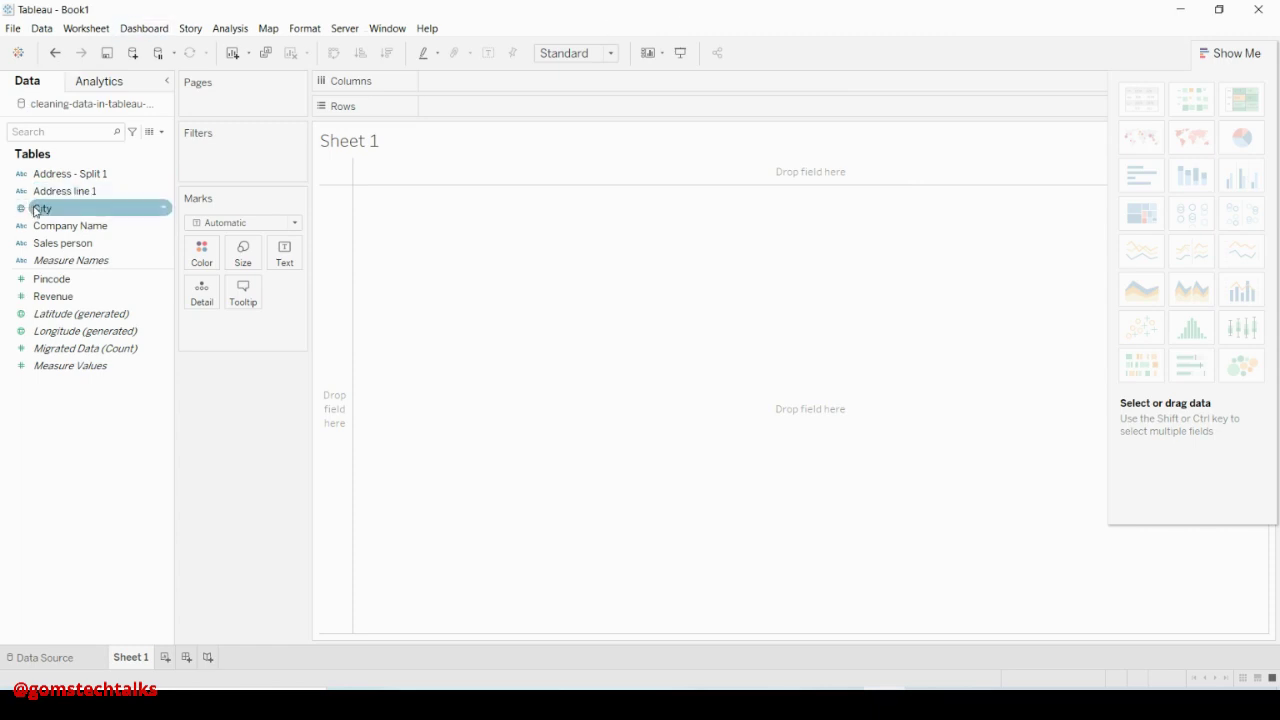
pyautogui.moveTo(35, 210); pyautogui.dragTo(516, 277)
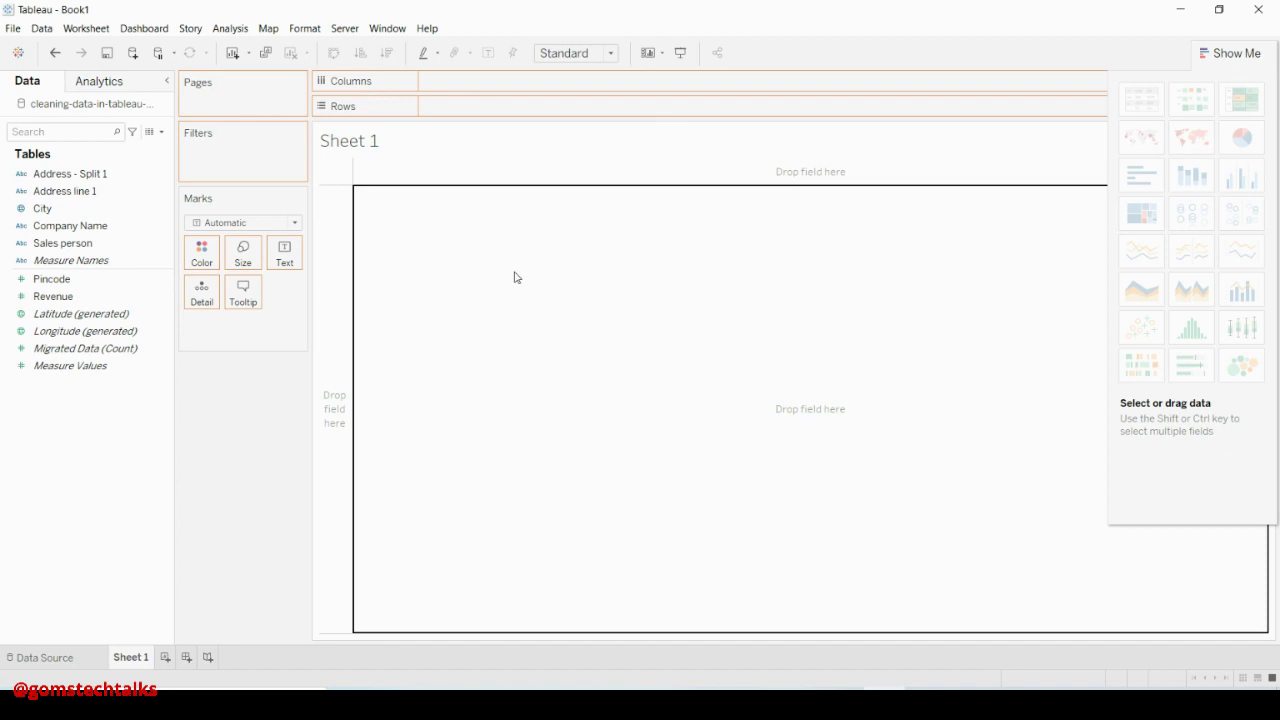
pyautogui.moveTo(516, 277); pyautogui.dragTo(516, 277)
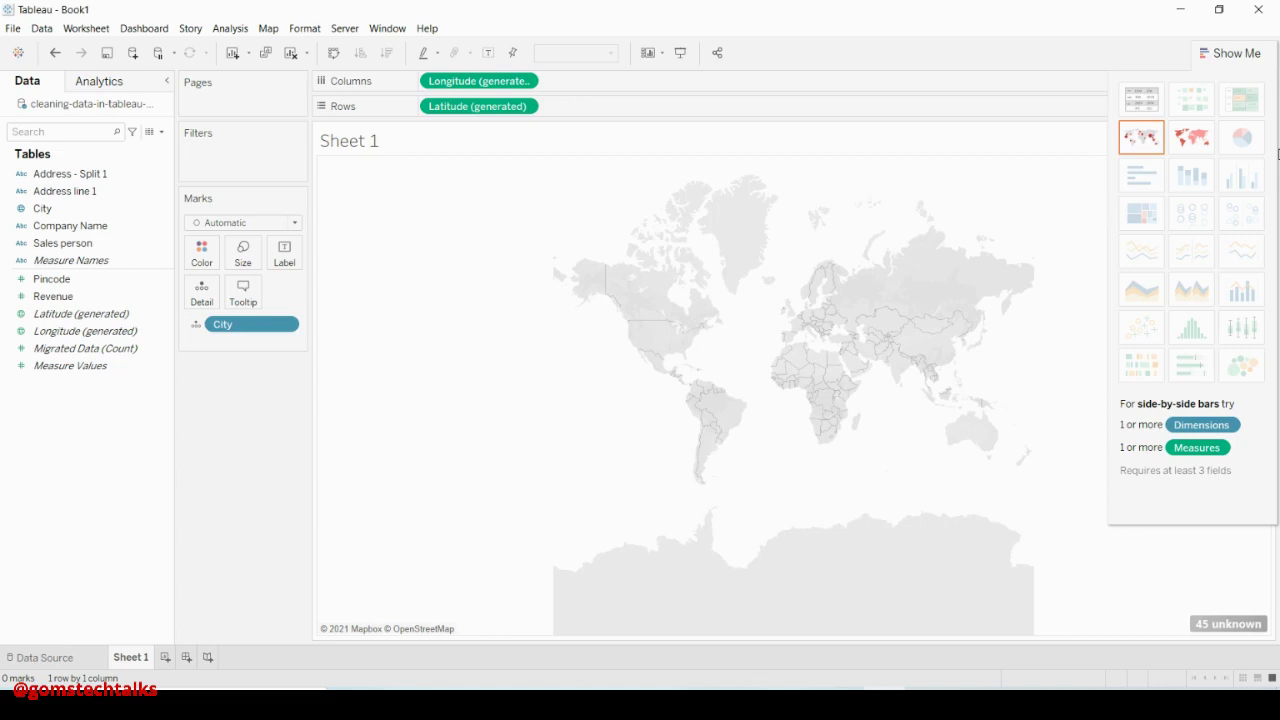
# - Close the Tableau Desktop preview with the City map without saving and return to Tableau Prep Builder
pyautogui.click(1258, 9)
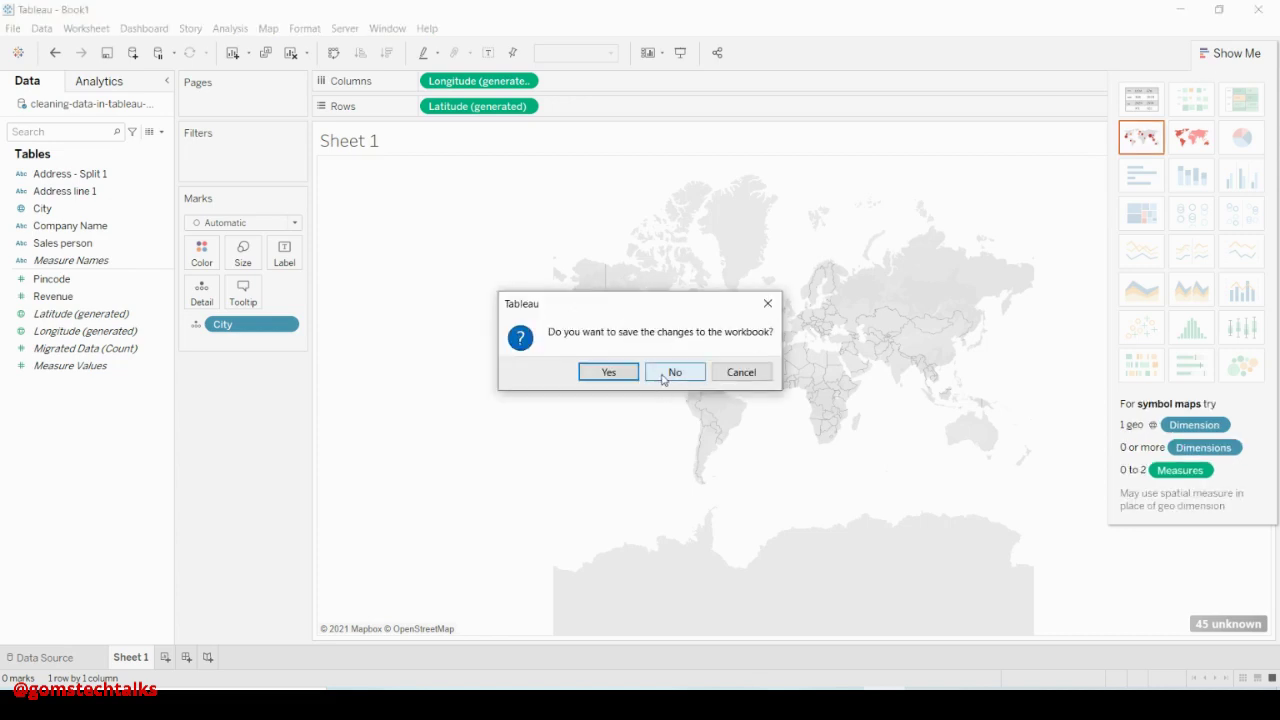
pyautogui.click(662, 378)
pyautogui.click(622, 440)
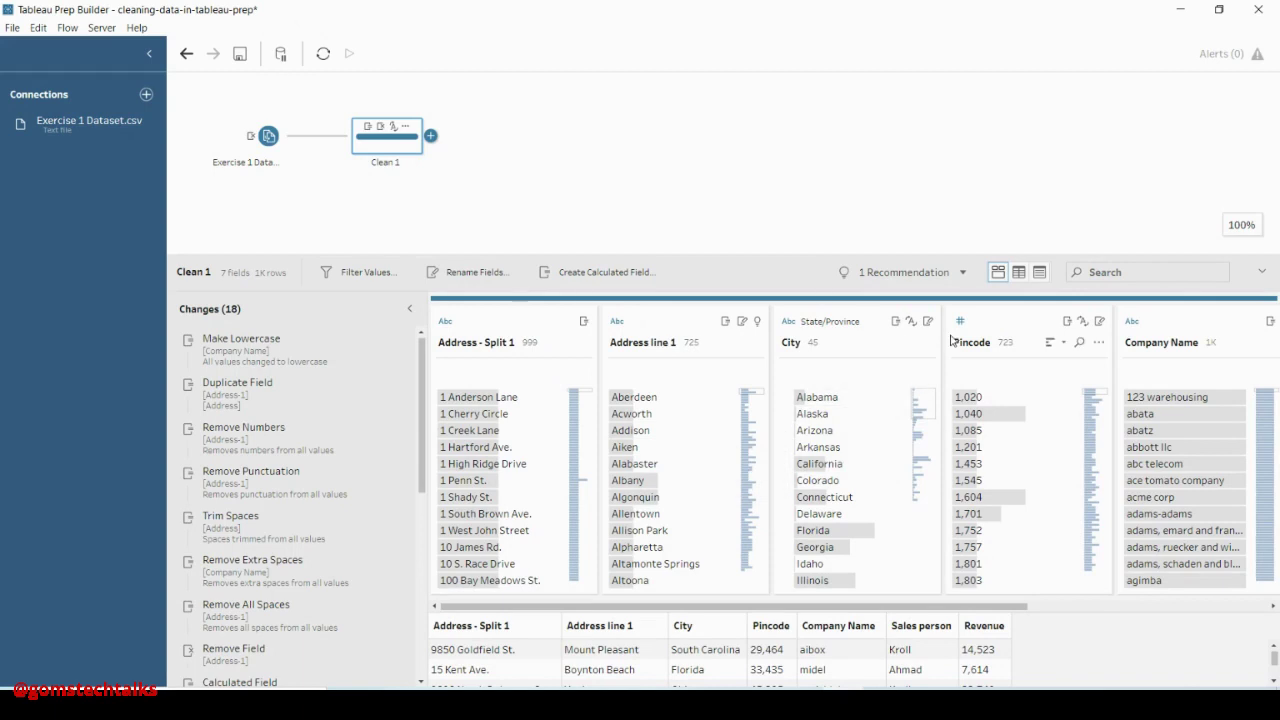
# - Set the data role of the City field to None in the Clean 1 step
pyautogui.click(797, 322)
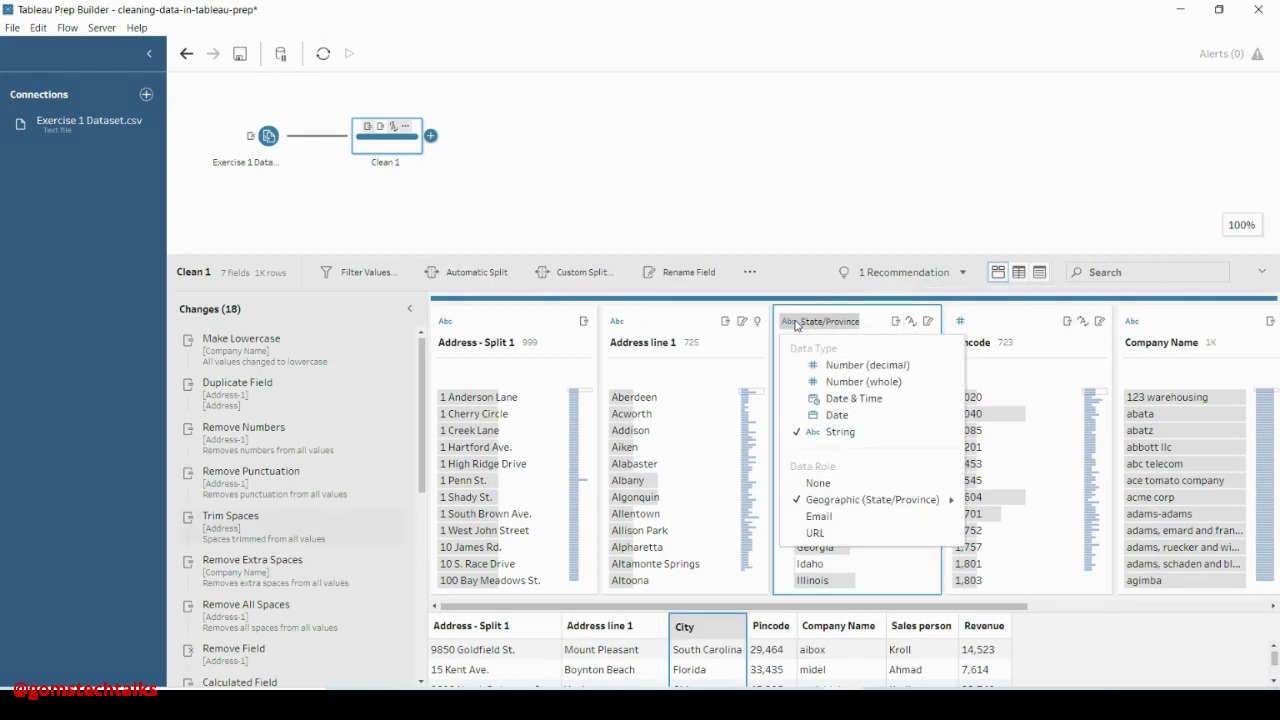
pyautogui.click(838, 484)
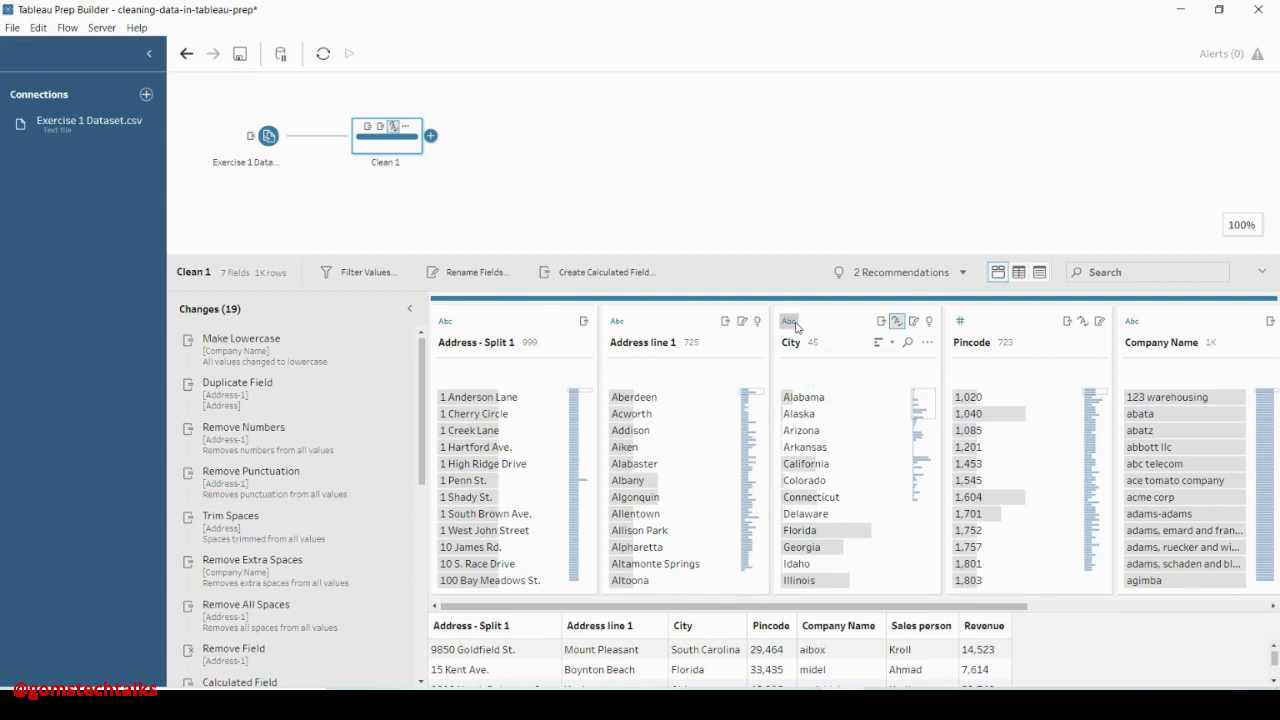
pyautogui.click(791, 322)
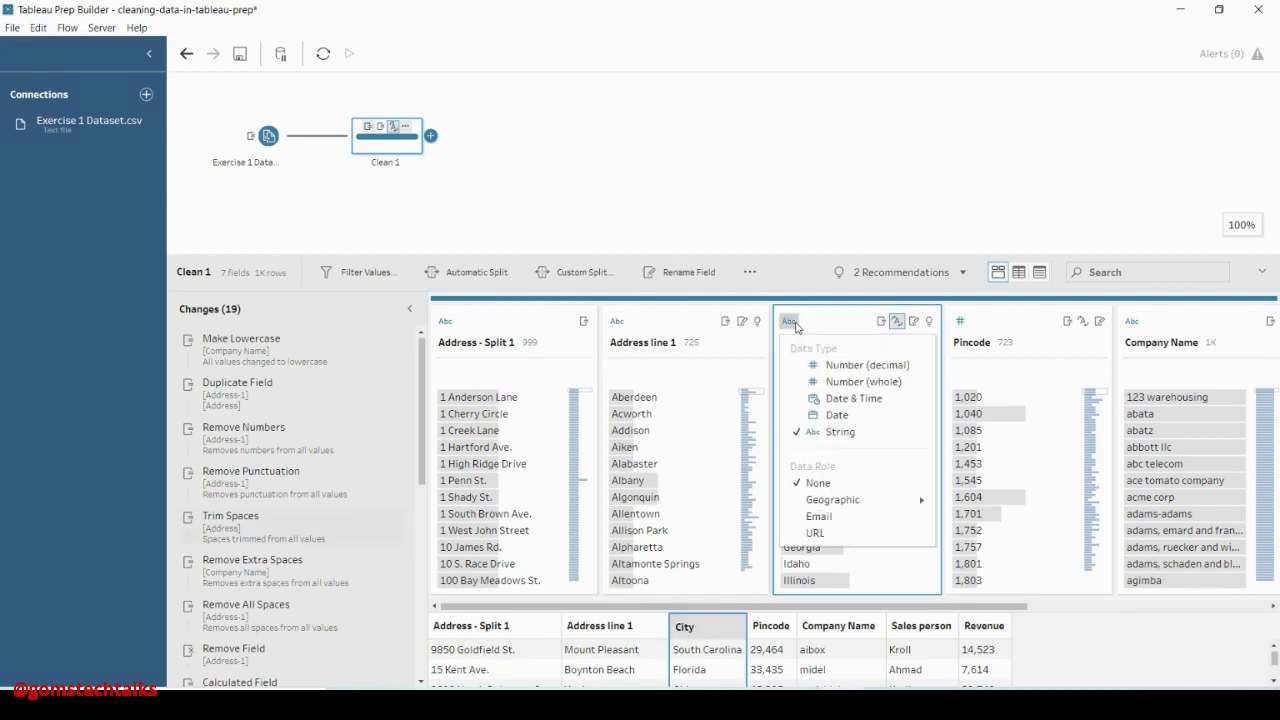
pyautogui.click(765, 203)
# - Preview the Clean 1 step in Tableau Desktop again and plot the City field on Sheet 1
pyautogui.rightClick(383, 145)
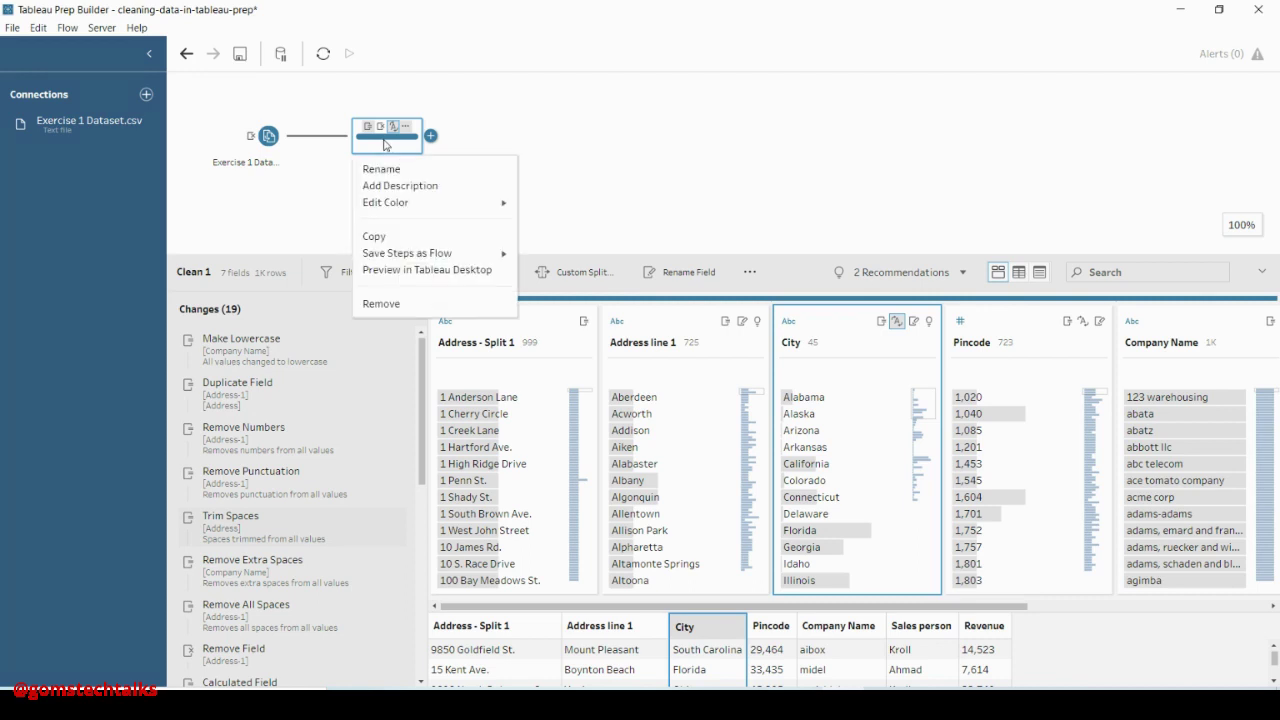
pyautogui.click(417, 273)
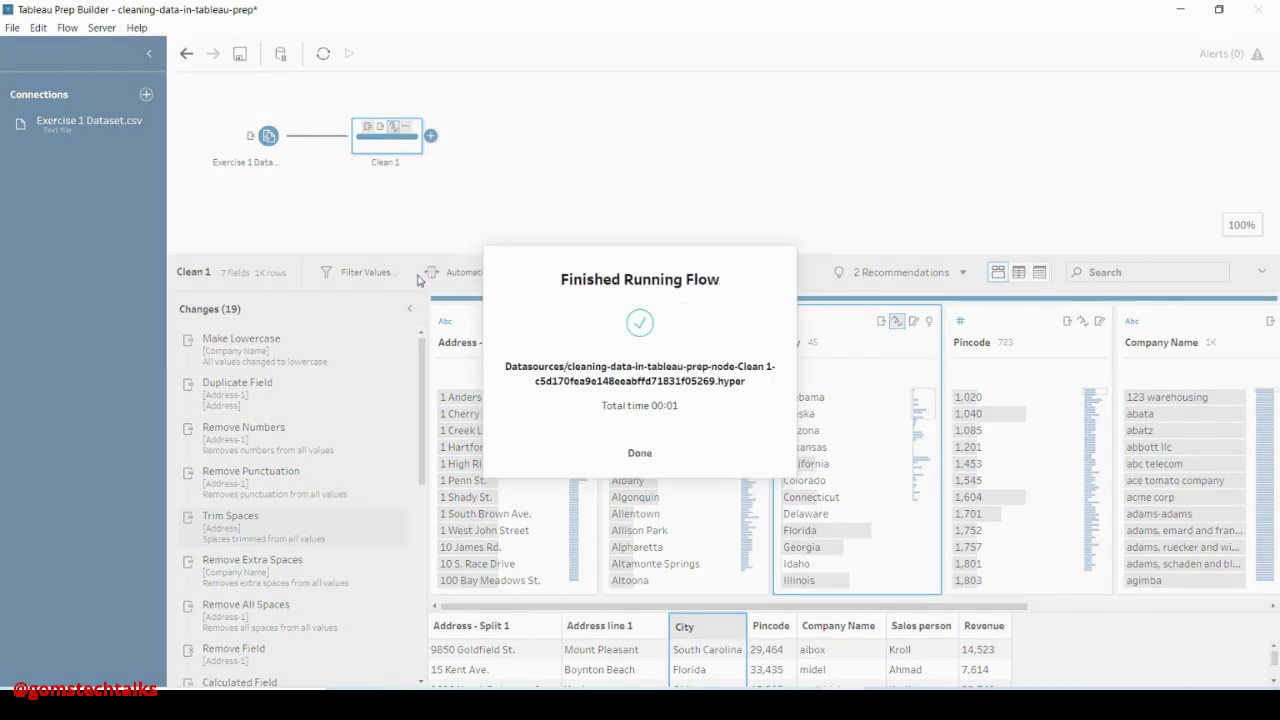
pyautogui.click(640, 452)
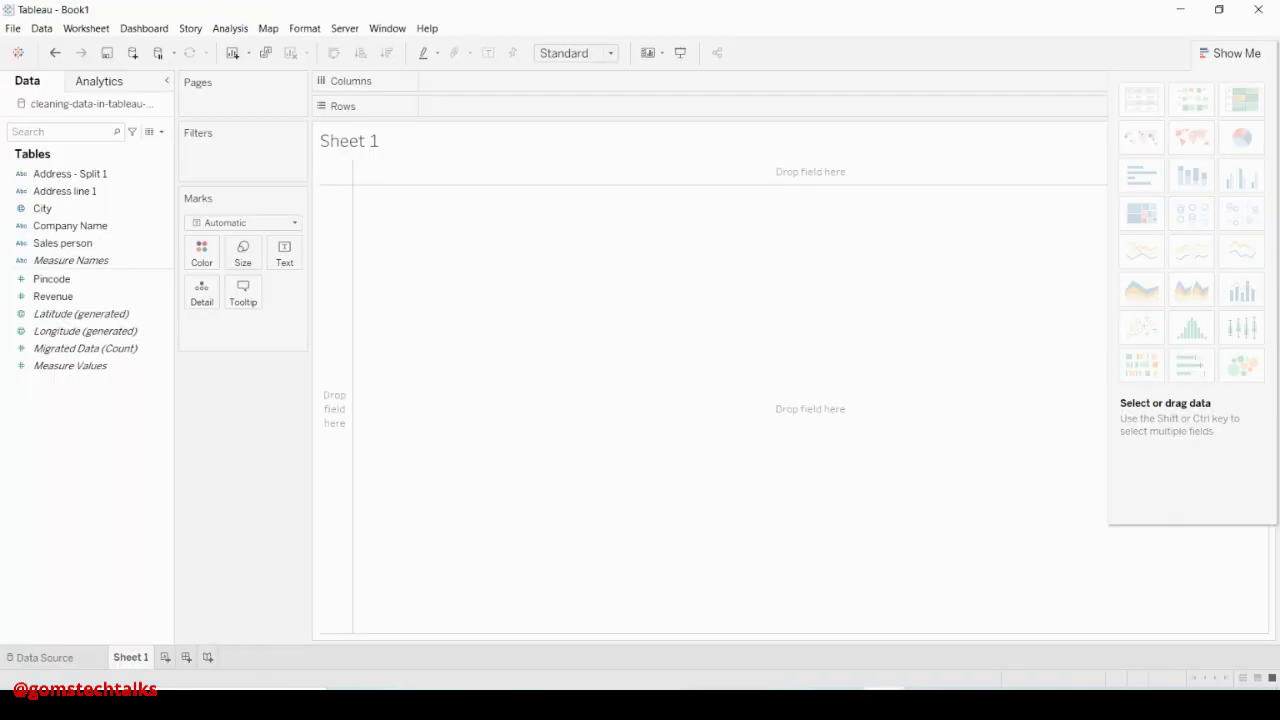
pyautogui.click(40, 211)
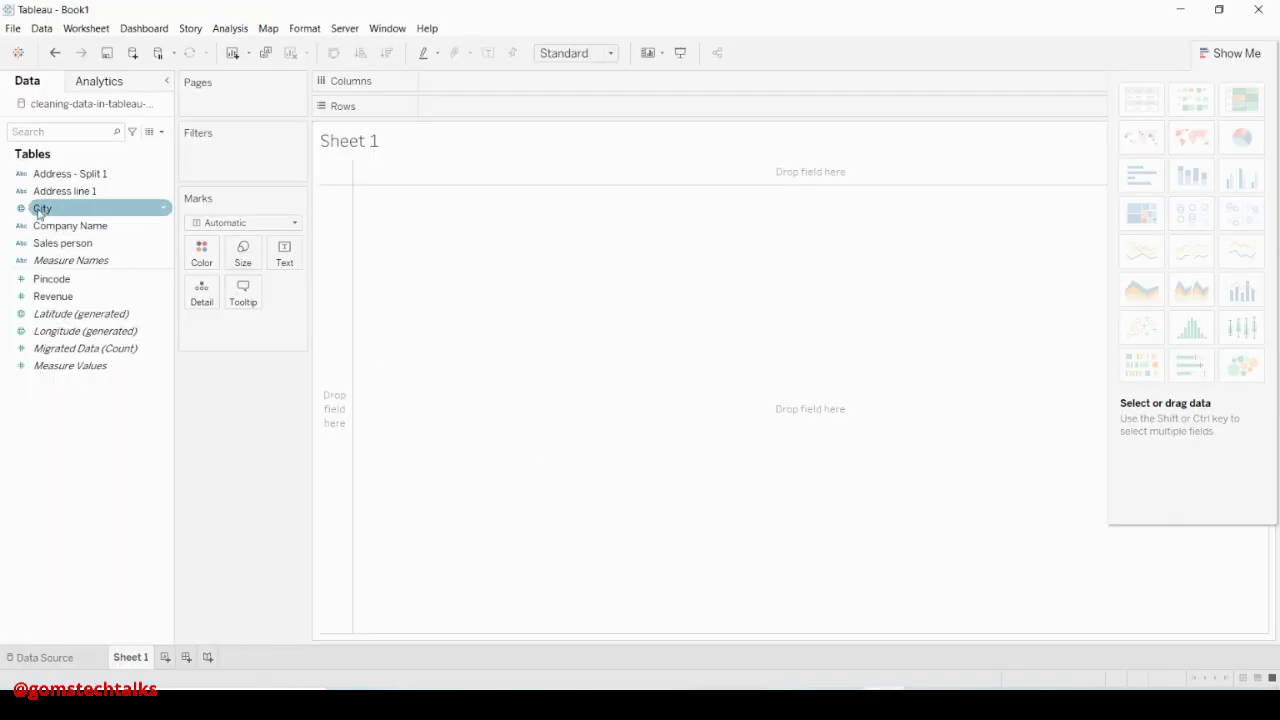
pyautogui.moveTo(40, 211); pyautogui.dragTo(561, 285)
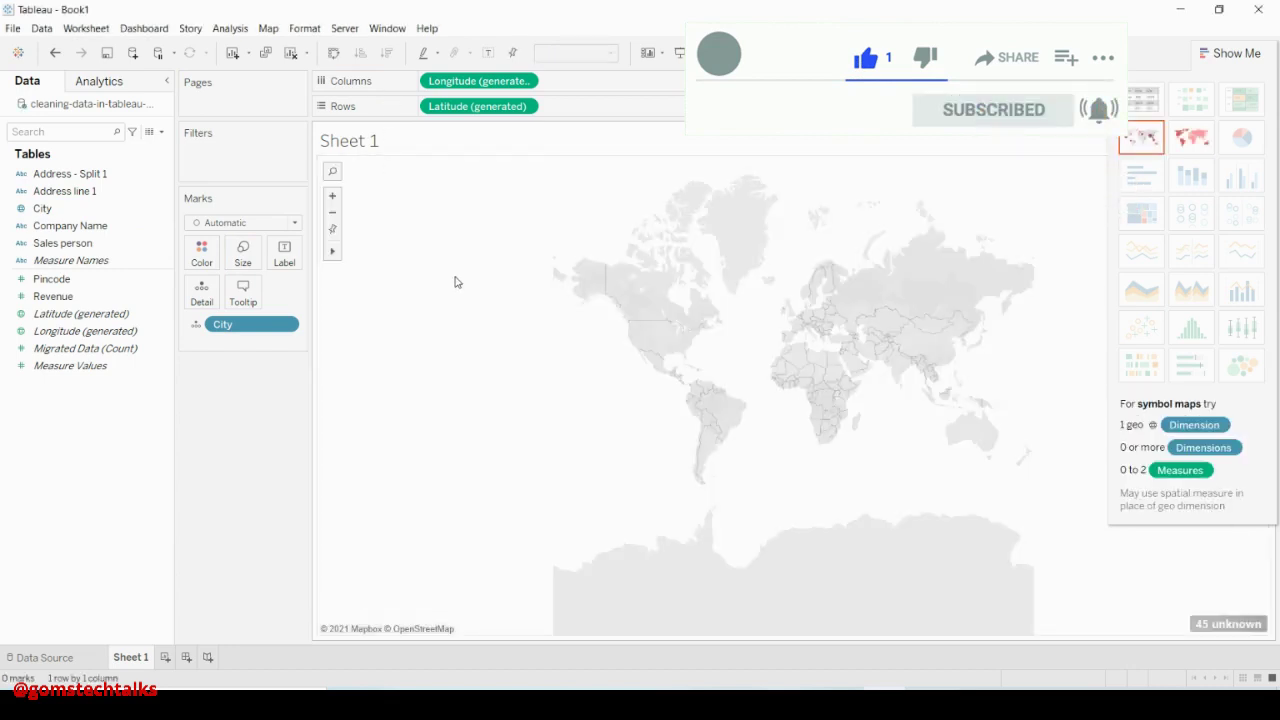
# - Inspect the City field's options among the data source fields of the preview workbook
pyautogui.click(42, 208)
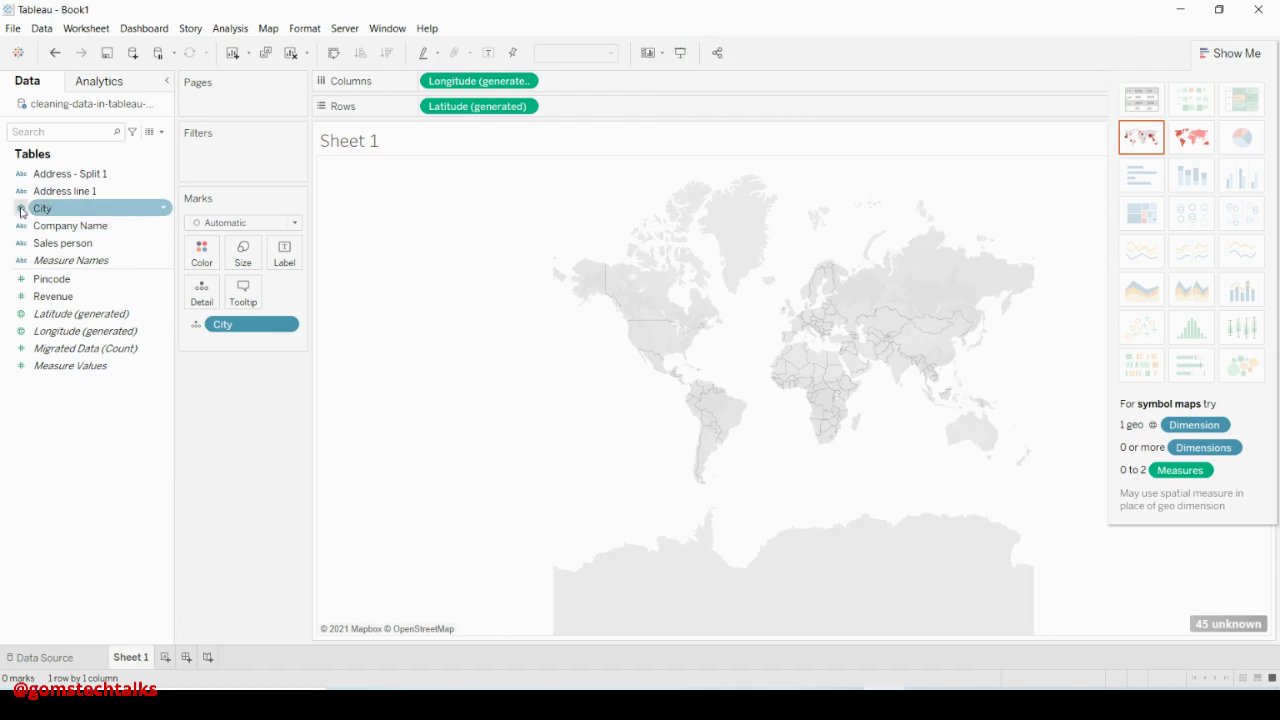
pyautogui.click(164, 209)
pyautogui.press('Return')
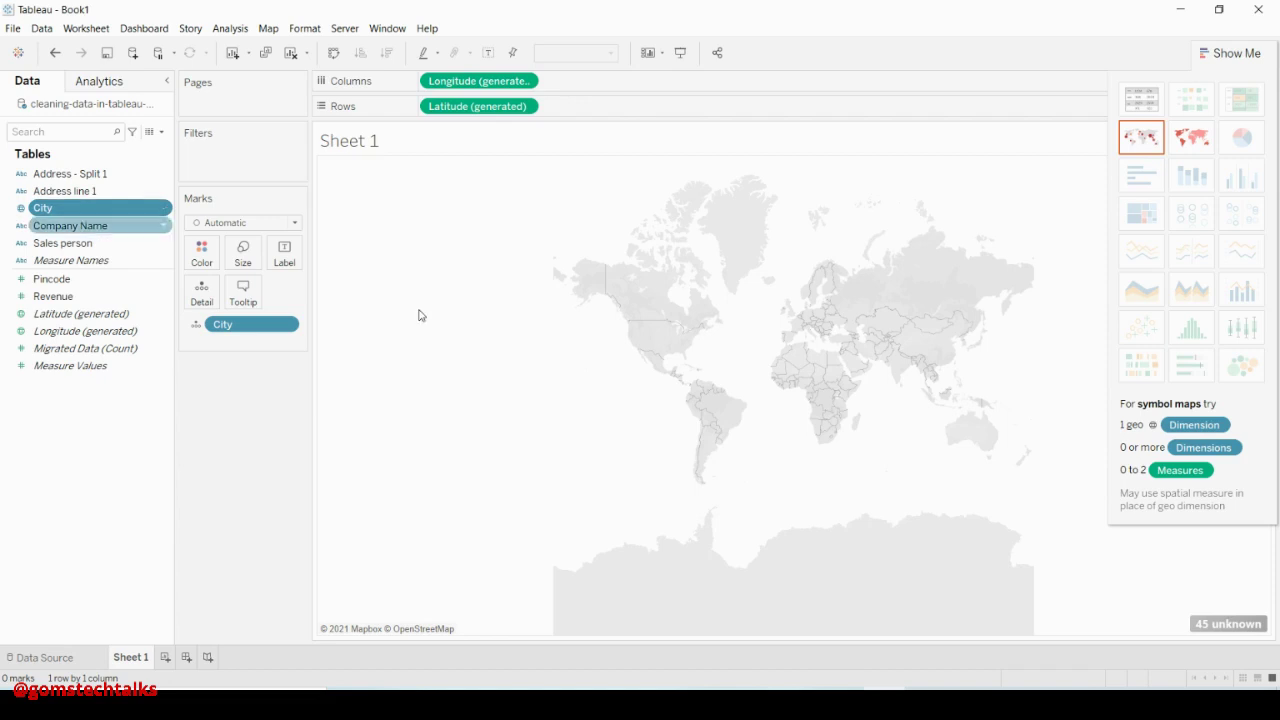
# - Close the Tableau Desktop preview without saving and review the list of changes in the Clean 1 step of Tableau Prep Builder
pyautogui.click(1273, 13)
pyautogui.click(666, 371)
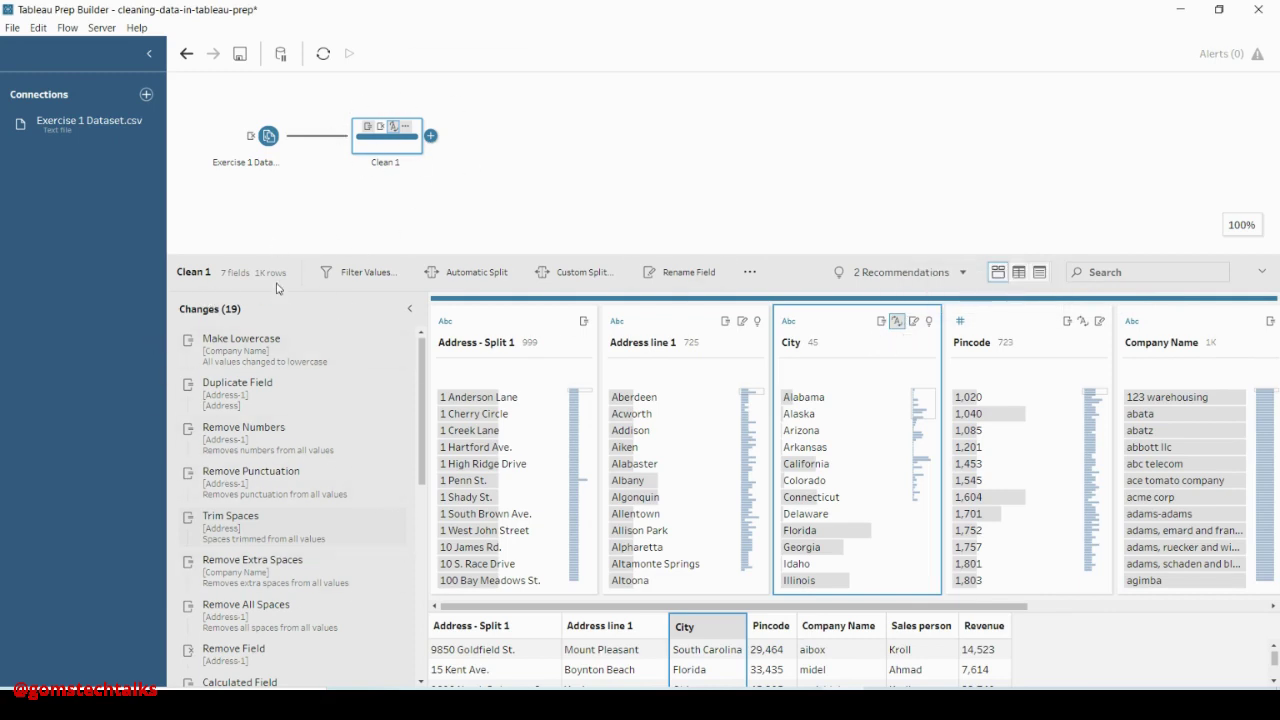
pyautogui.scroll(-6, 262, 478)
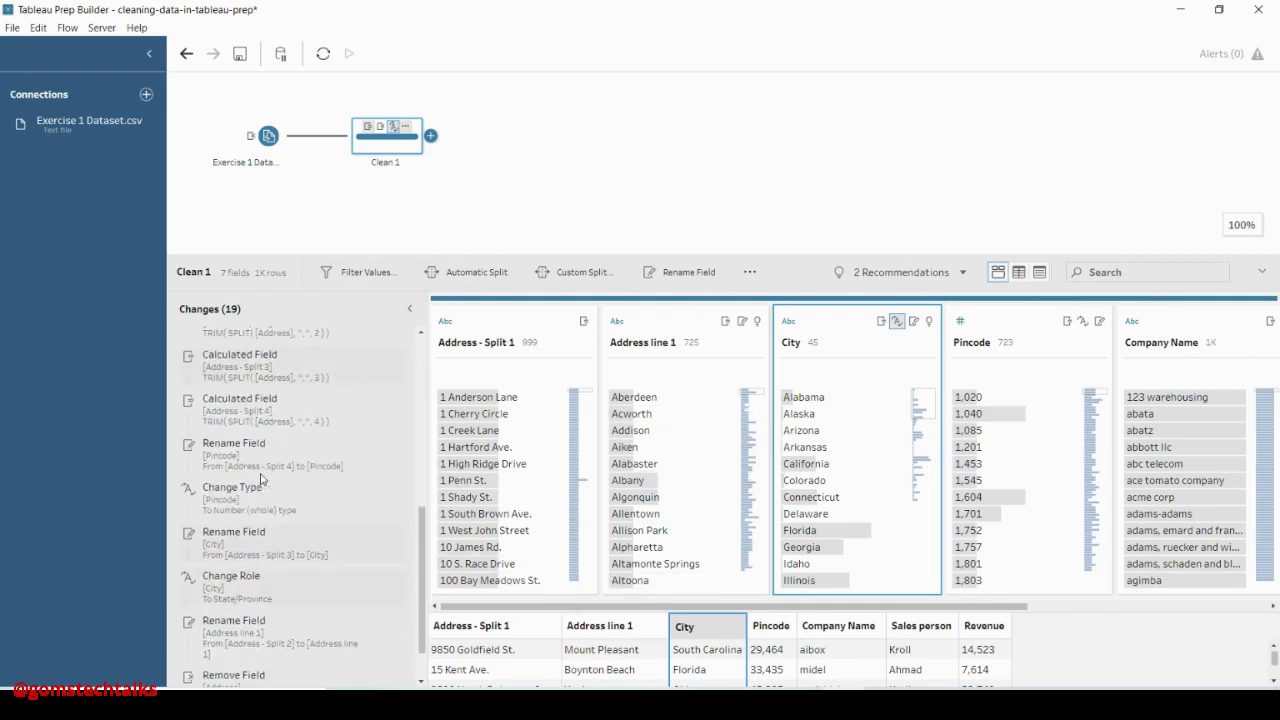
pyautogui.scroll(6, 308, 628)
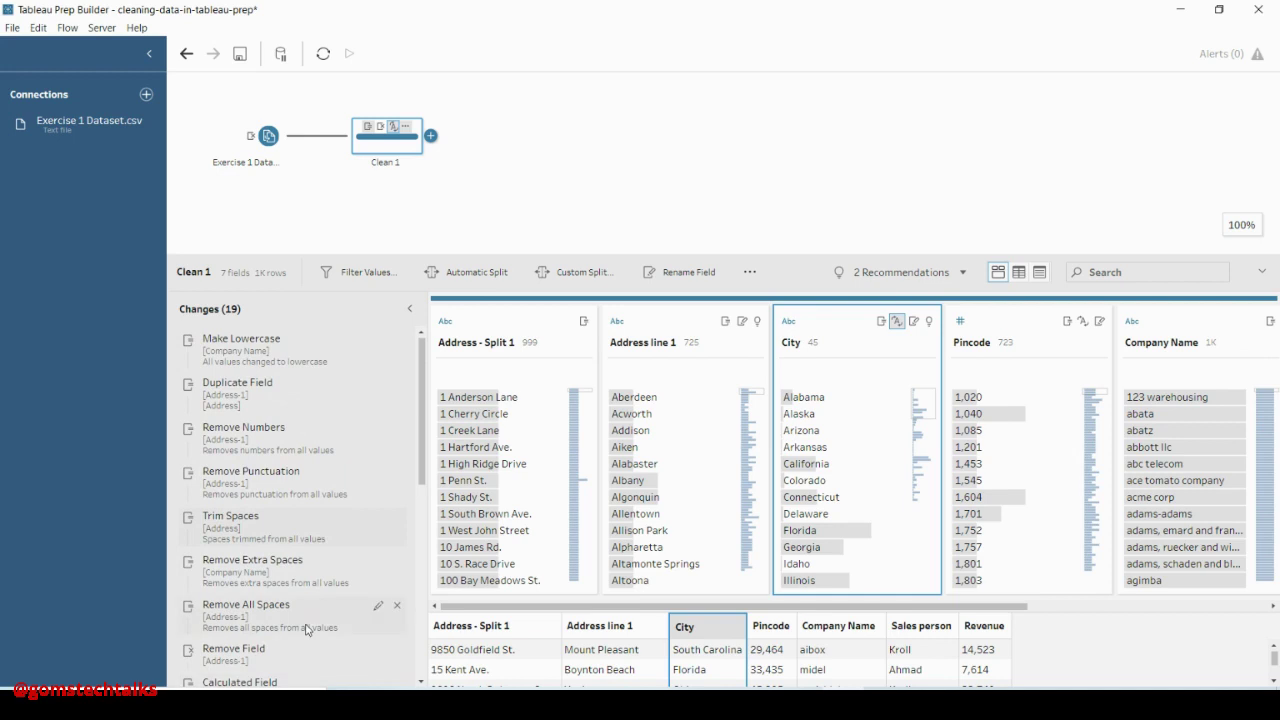